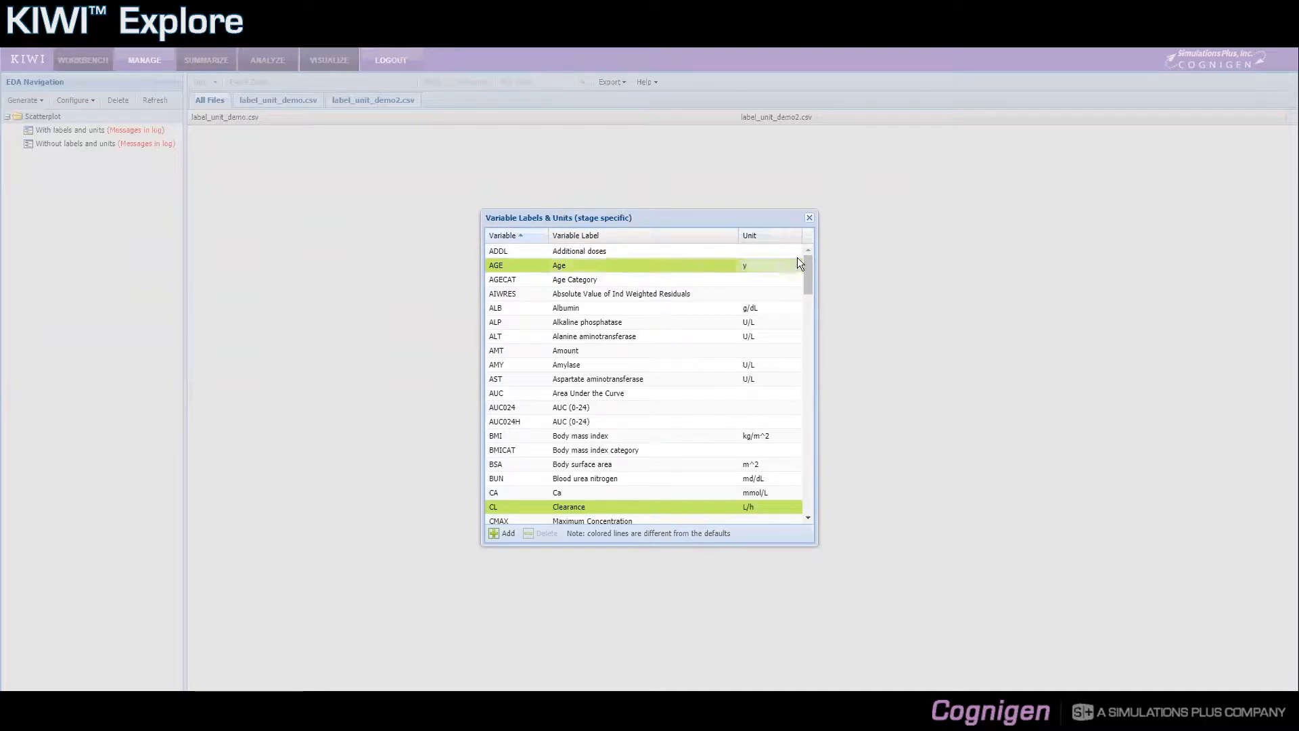
- Look through the whole list of stage-specific variable labels and units, then return to its beginning
{"action": "scroll", "coordinate": [808, 279], "scroll_direction": "down", "scroll_amount": 5}
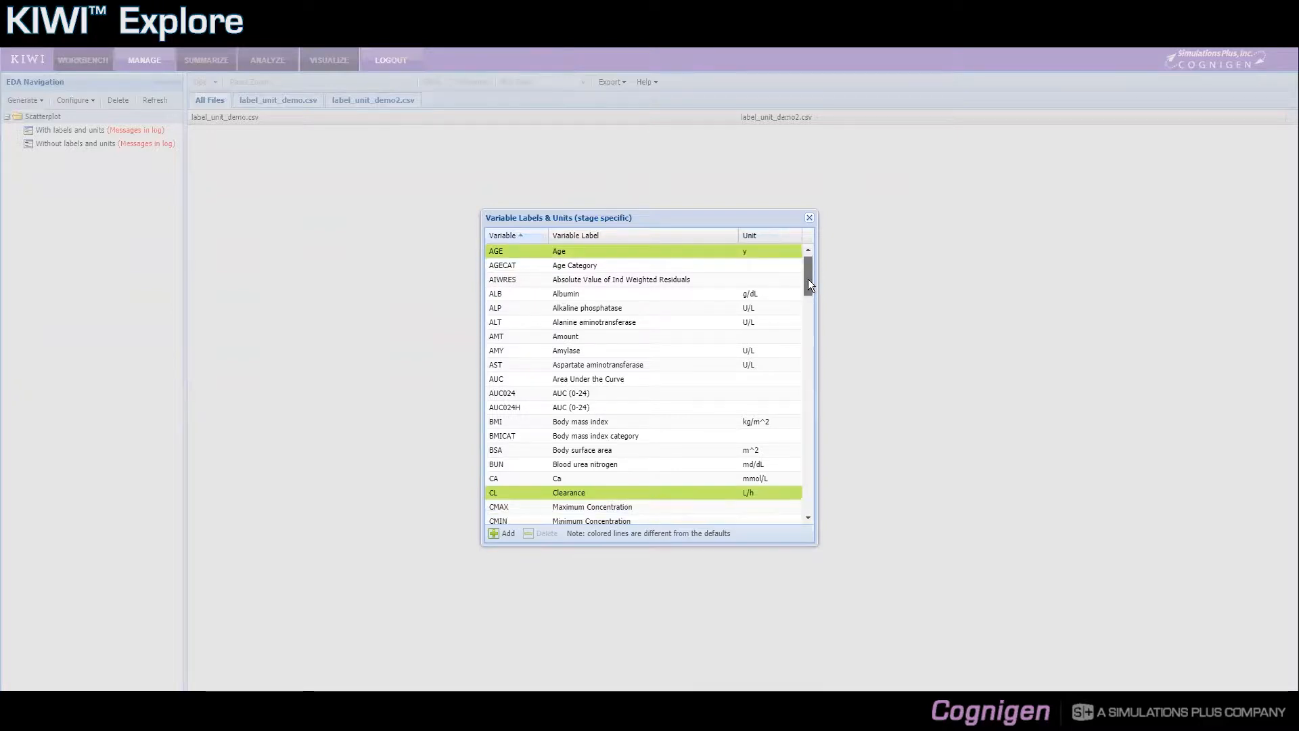
{"action": "scroll", "coordinate": [809, 319], "scroll_direction": "down", "scroll_amount": 20}
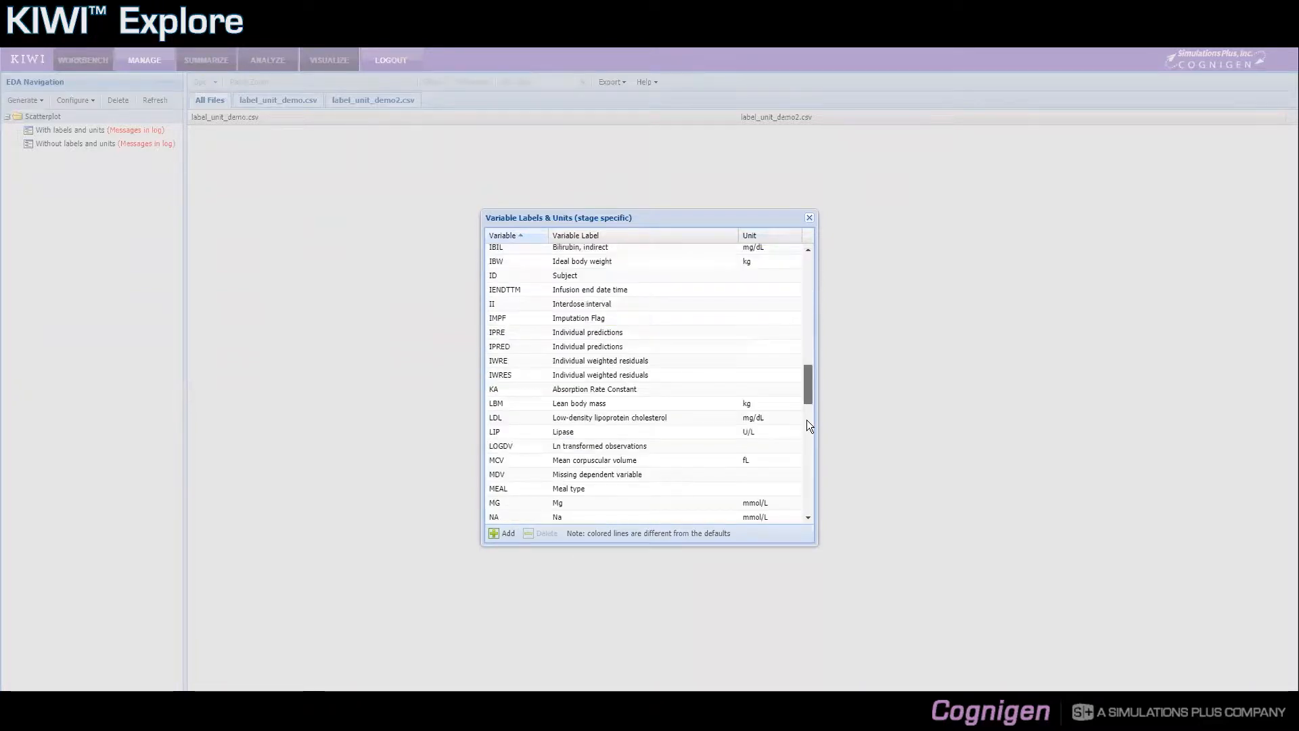
{"action": "scroll", "coordinate": [805, 480], "scroll_direction": "down", "scroll_amount": 4}
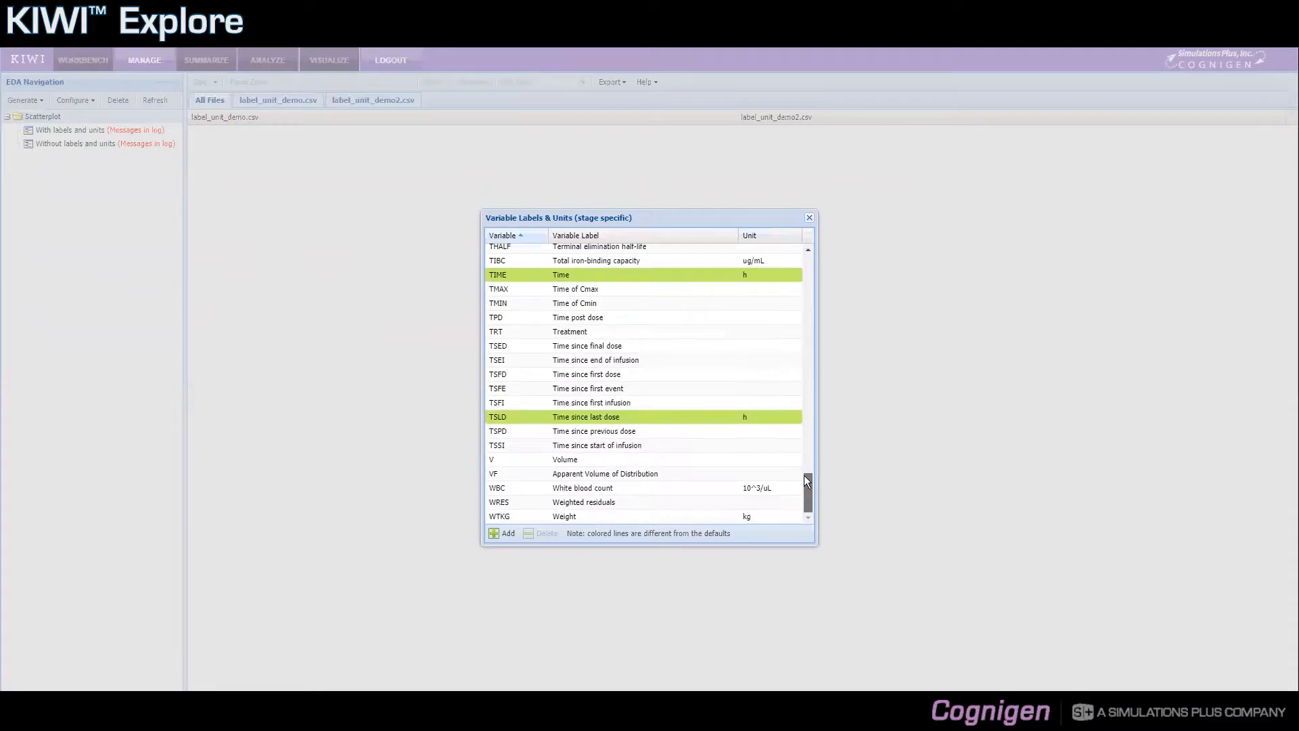
{"action": "scroll", "coordinate": [790, 400], "scroll_direction": "up", "scroll_amount": 8}
{"action": "scroll", "coordinate": [785, 383], "scroll_direction": "up", "scroll_amount": 20}
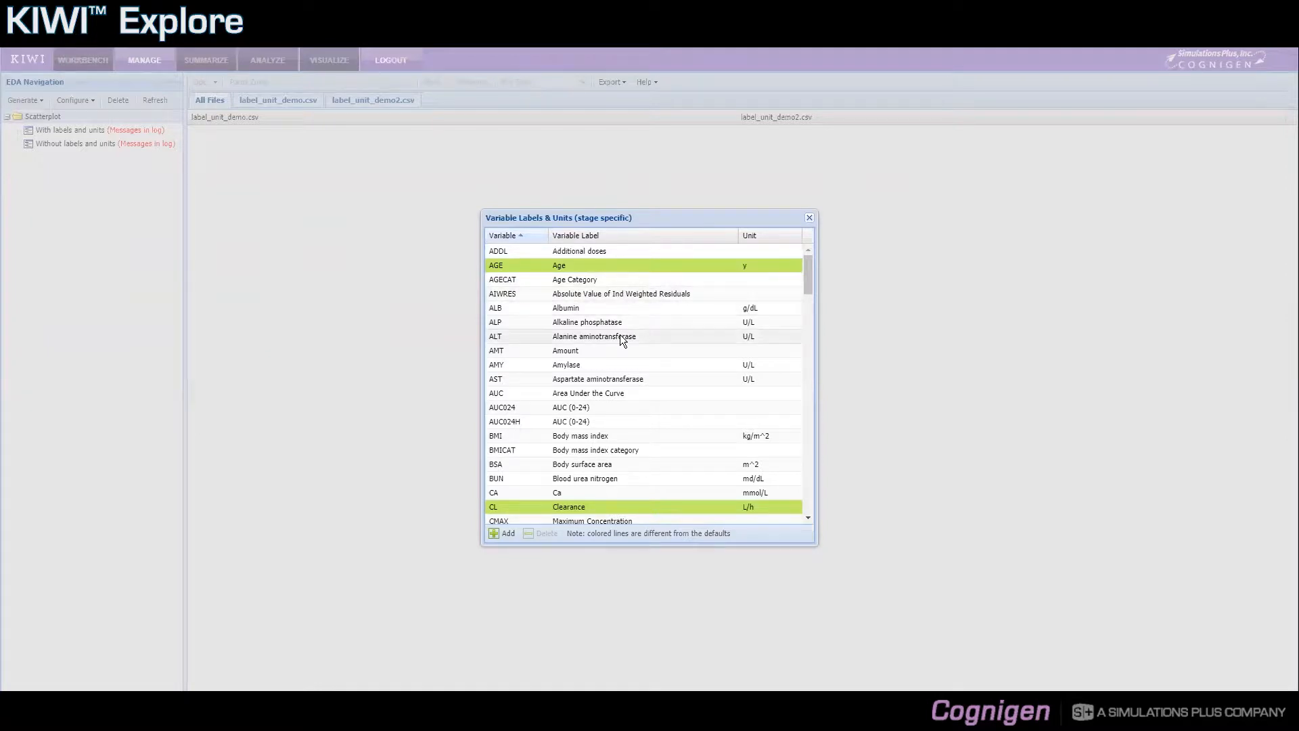
- Add a variable AAA with the label "Some random label" and the unit aaa
{"action": "left_click", "coordinate": [510, 534]}
{"action": "type", "text": "AAA"}
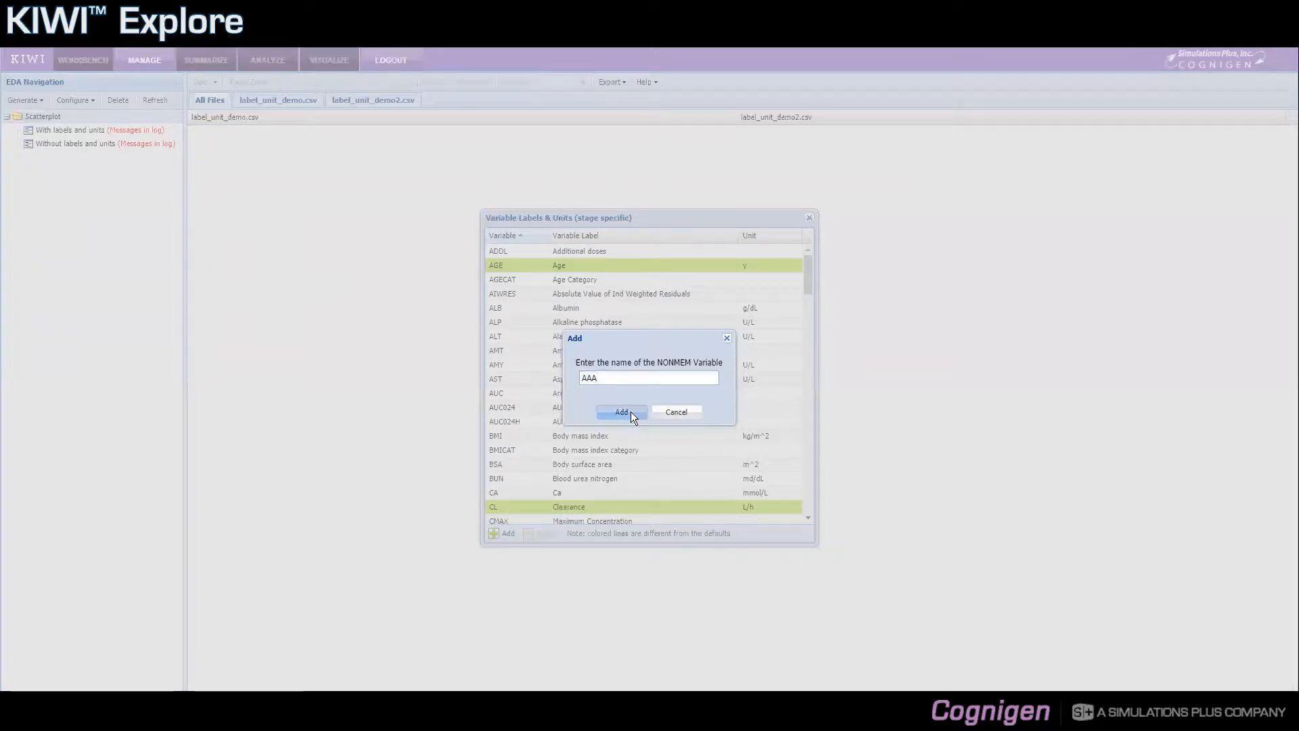
{"action": "left_click", "coordinate": [621, 412]}
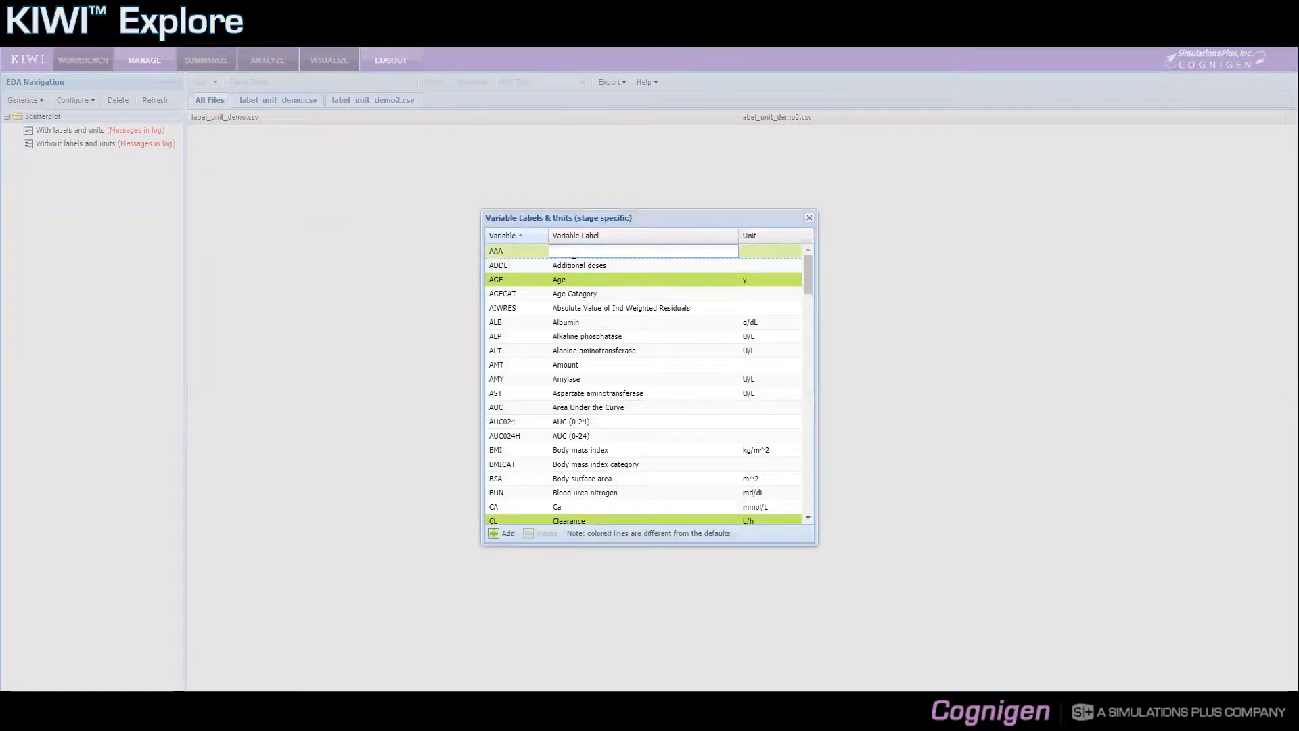
{"action": "type", "text": "Some random label"}
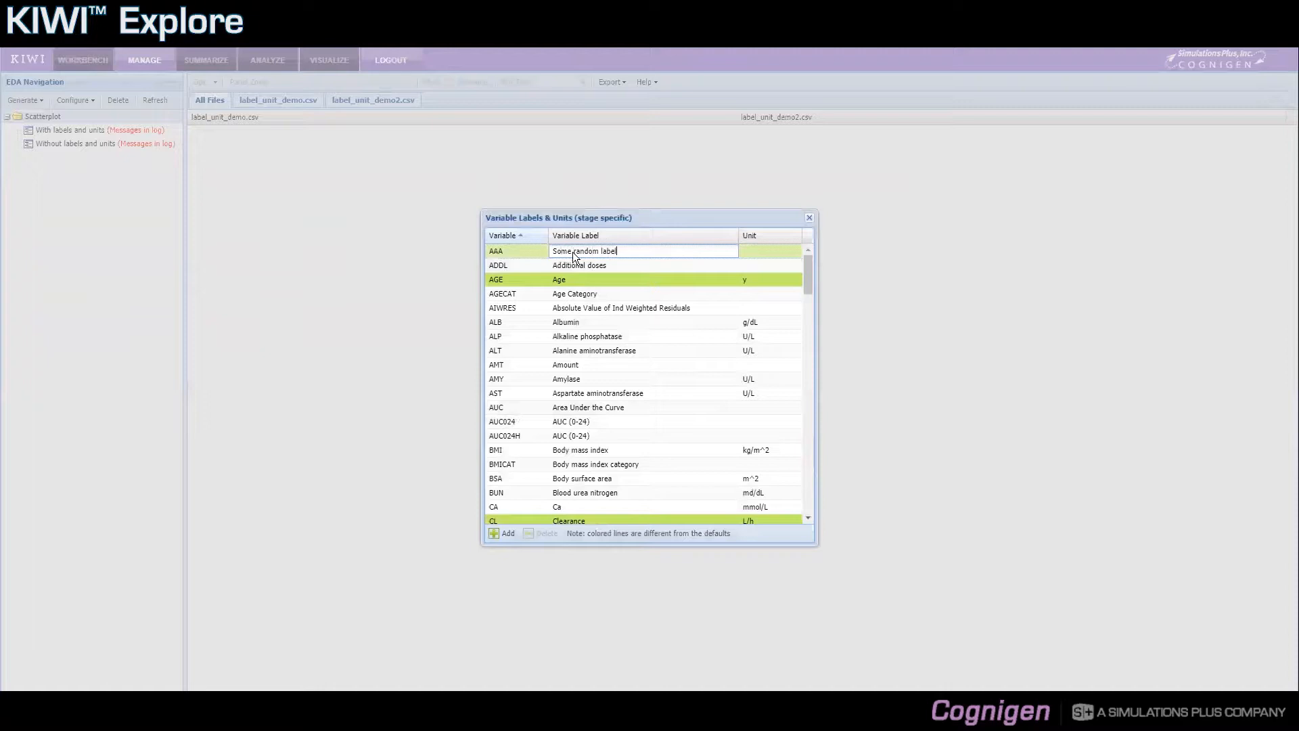
{"action": "key", "text": "Return"}
{"action": "left_click", "coordinate": [751, 250]}
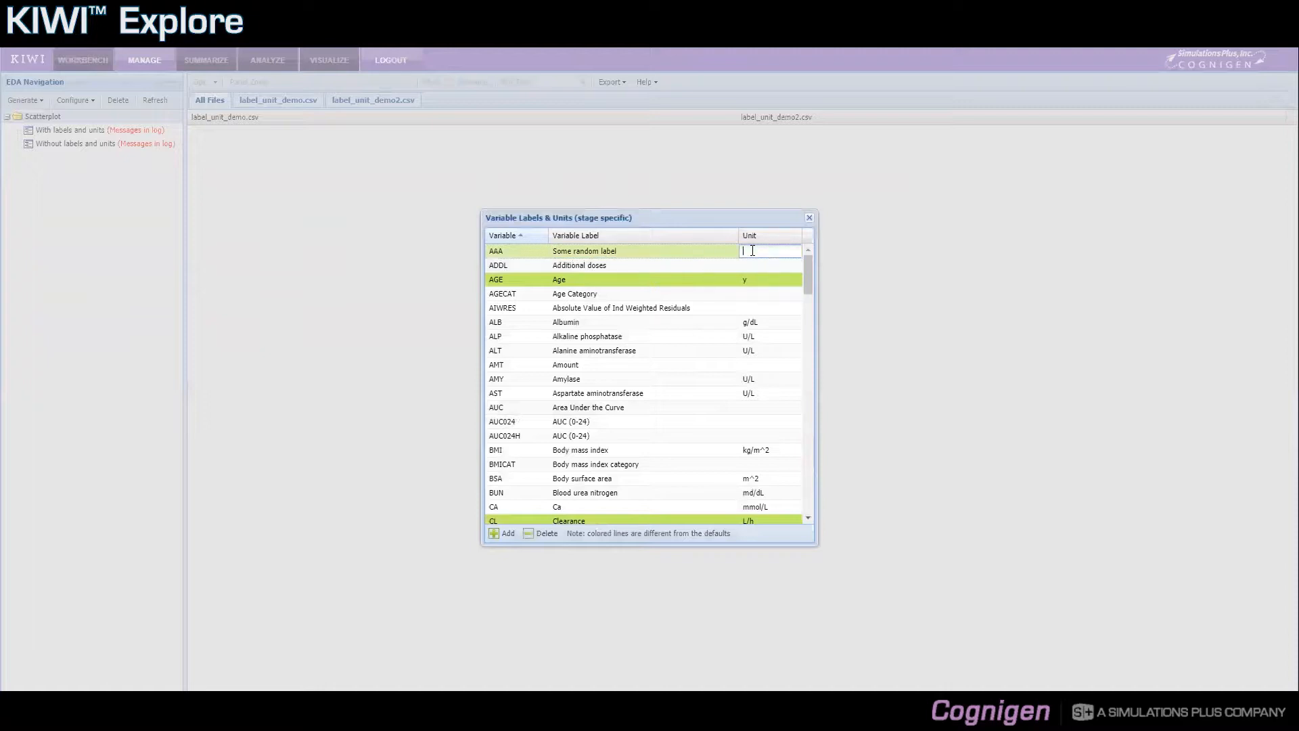
{"action": "type", "text": "aaa"}
{"action": "key", "text": "Return"}
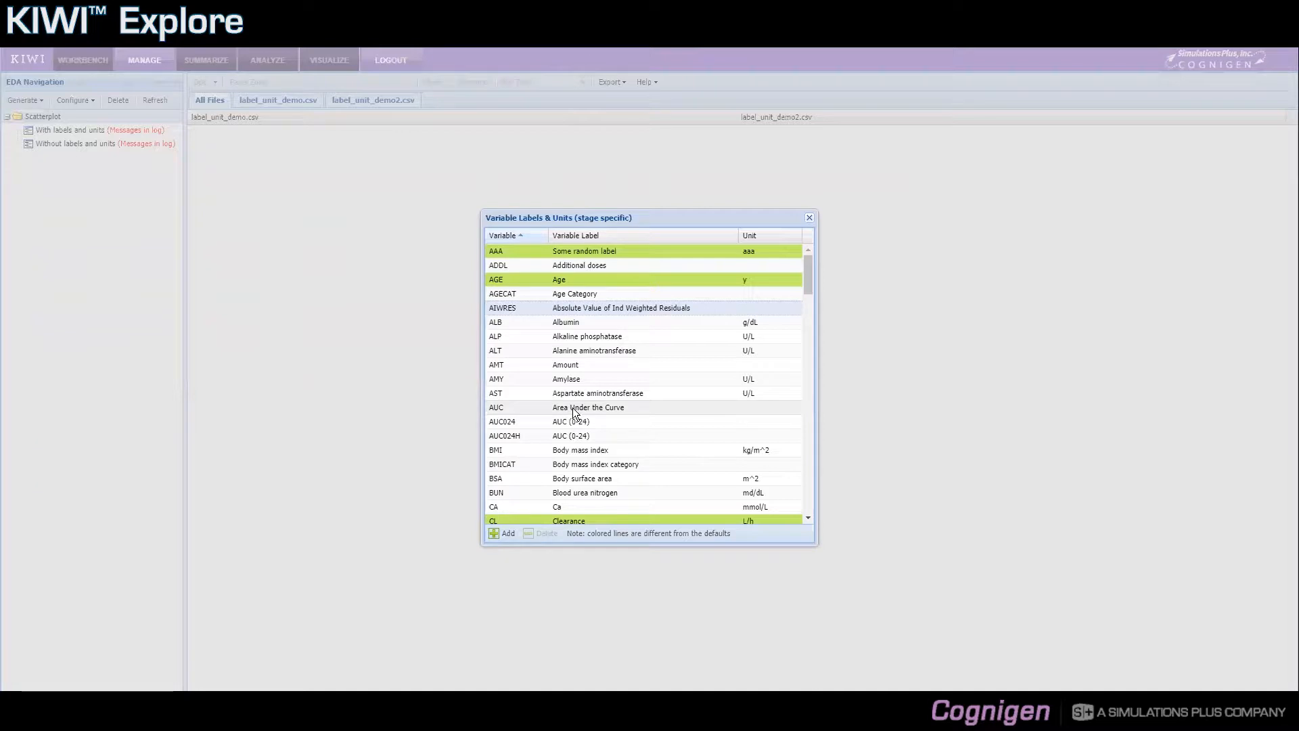
- Set the unit of the AUC variable to "mg x h /mL"
{"action": "double_click", "coordinate": [747, 406]}
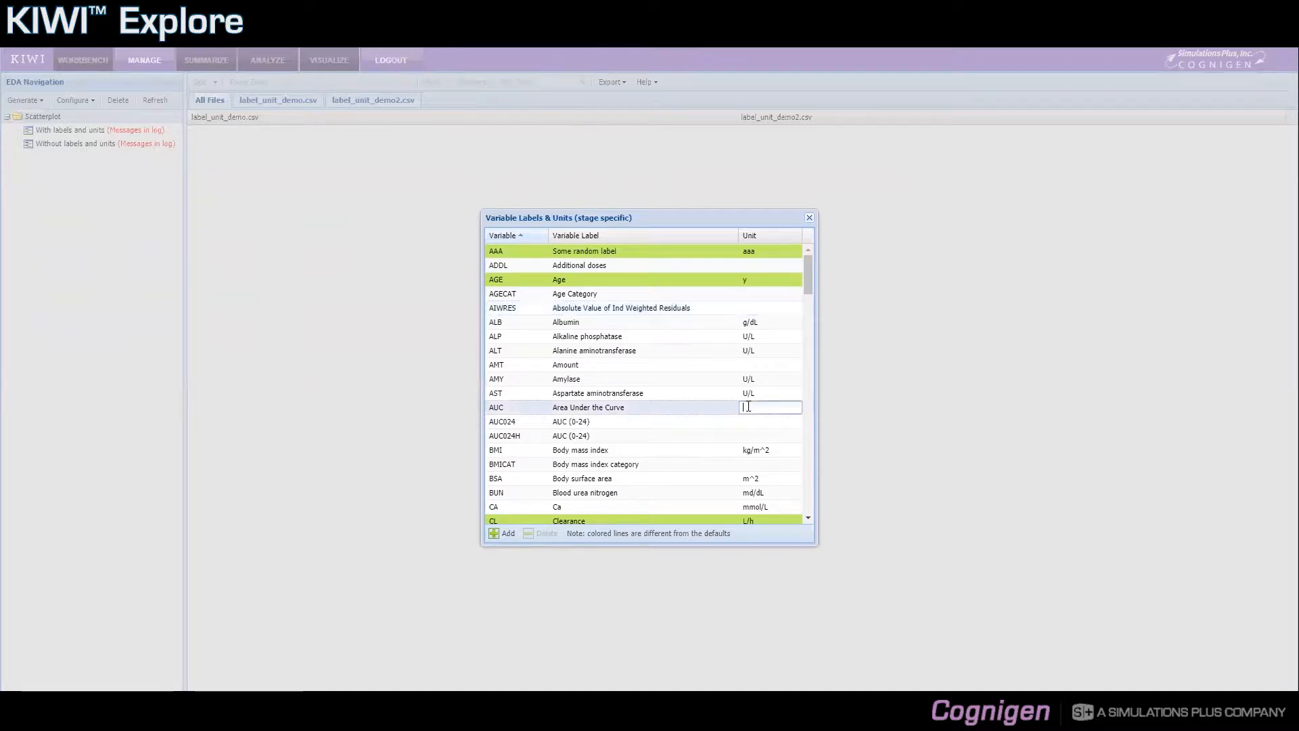
{"action": "type", "text": "mgxh"}
{"action": "key", "text": "Left"}
{"action": "key", "text": "Left"}
{"action": "key", "text": "Right"}
{"action": "type", "text": "h /ML"}
{"action": "key", "text": "Left"}
{"action": "key", "text": "BackSpace"}
{"action": "type", "text": "m"}
{"action": "key", "text": "Tab"}
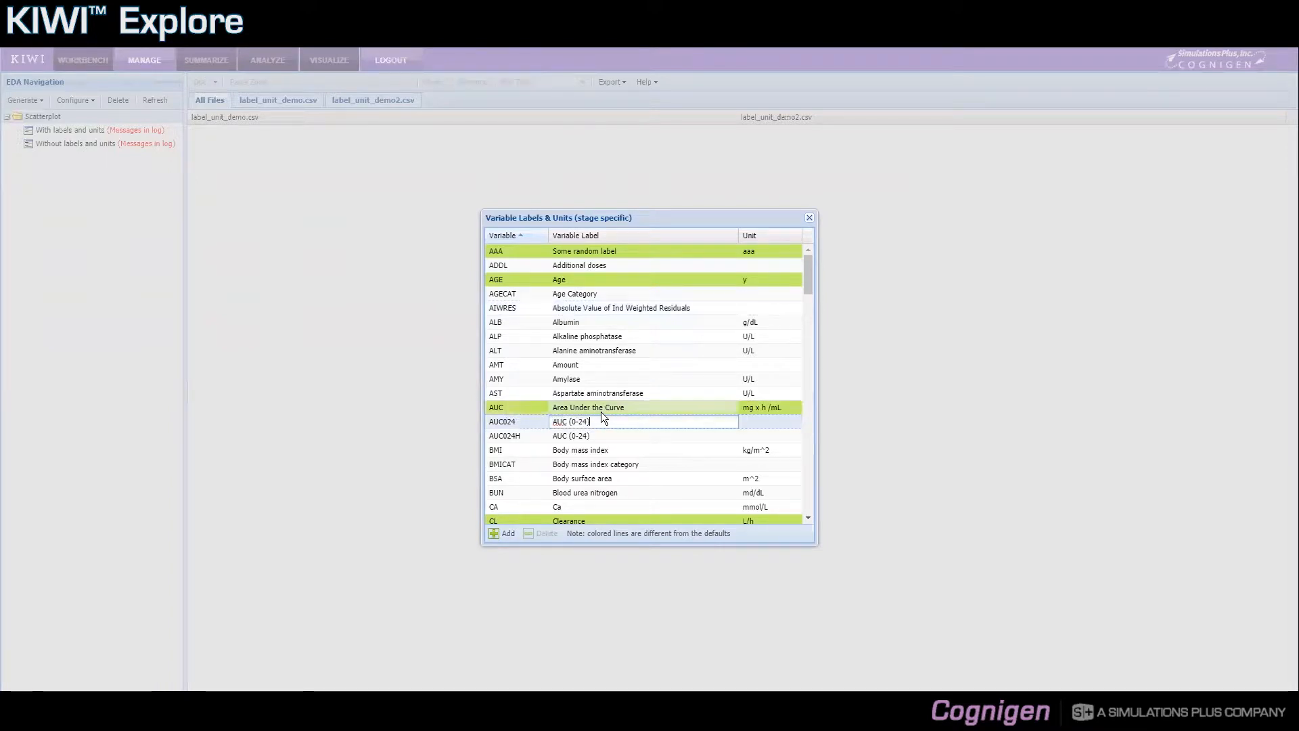
- Delete the AAA variable from the labels and units list
{"action": "left_click", "coordinate": [613, 369]}
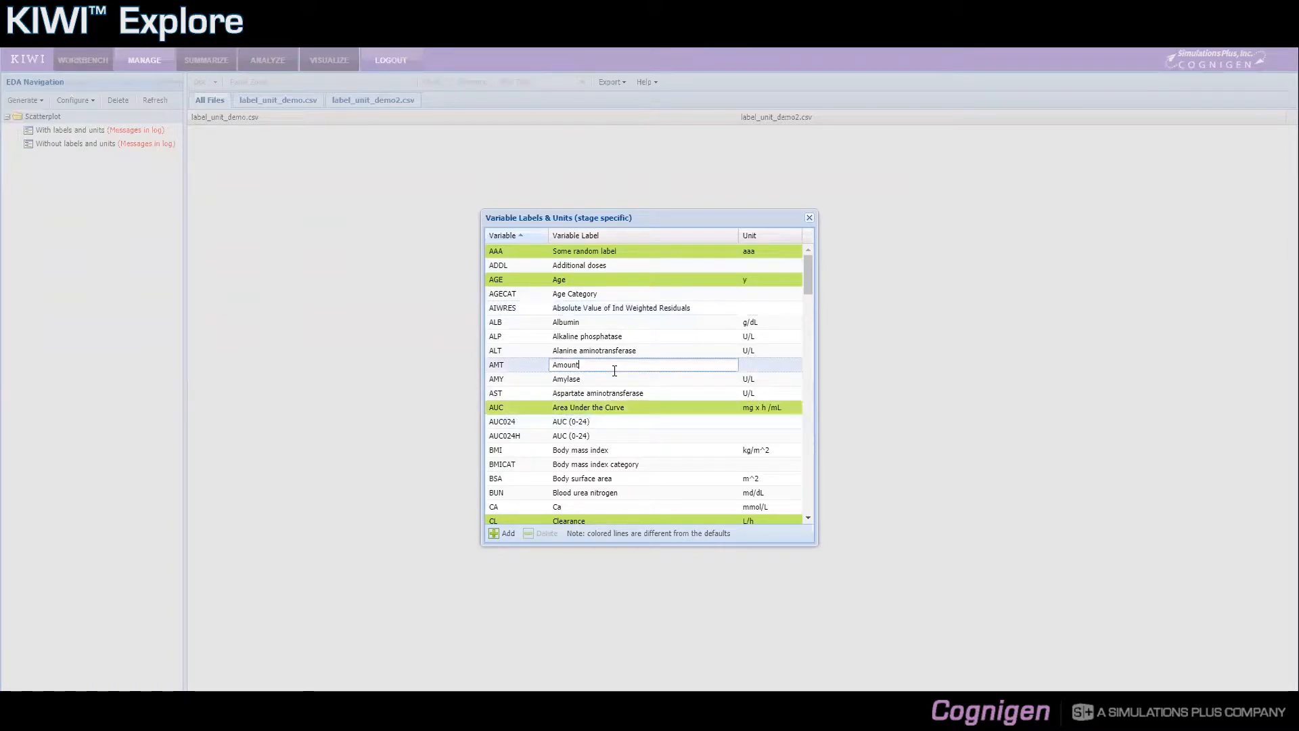
{"action": "left_click", "coordinate": [636, 255]}
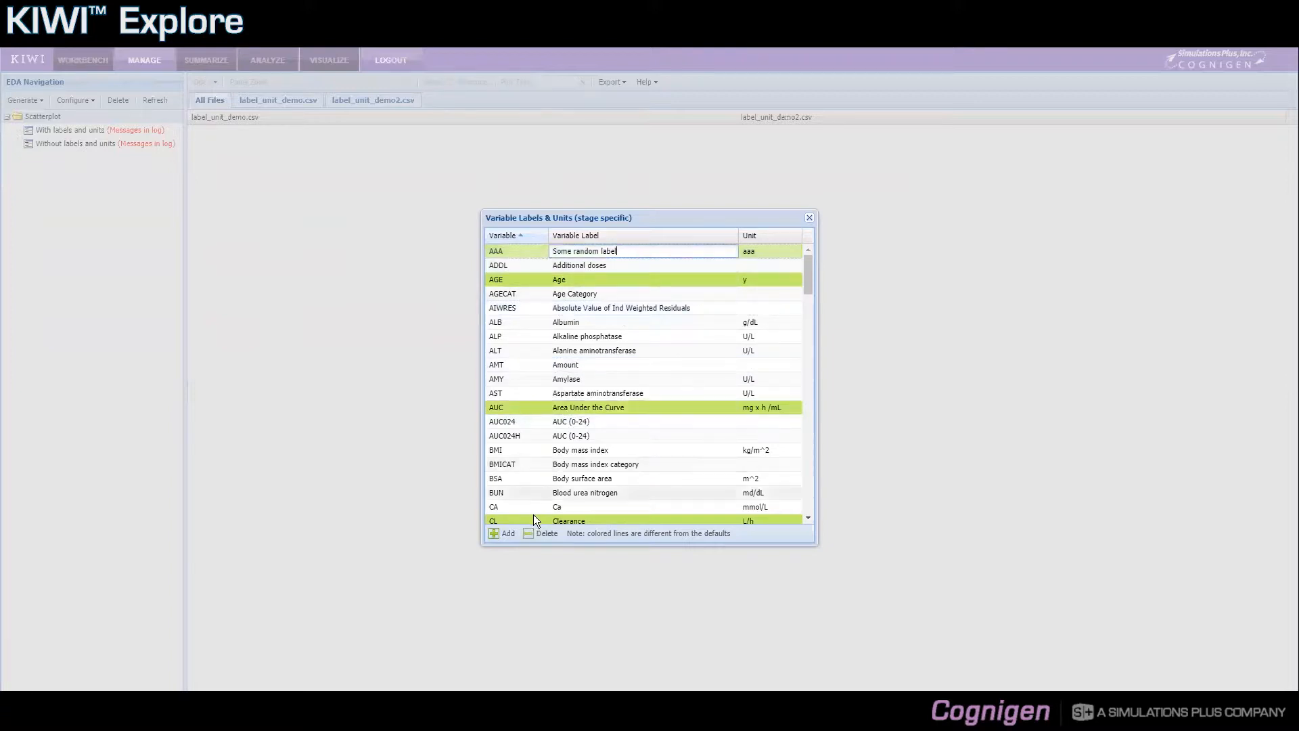
{"action": "left_click", "coordinate": [533, 532]}
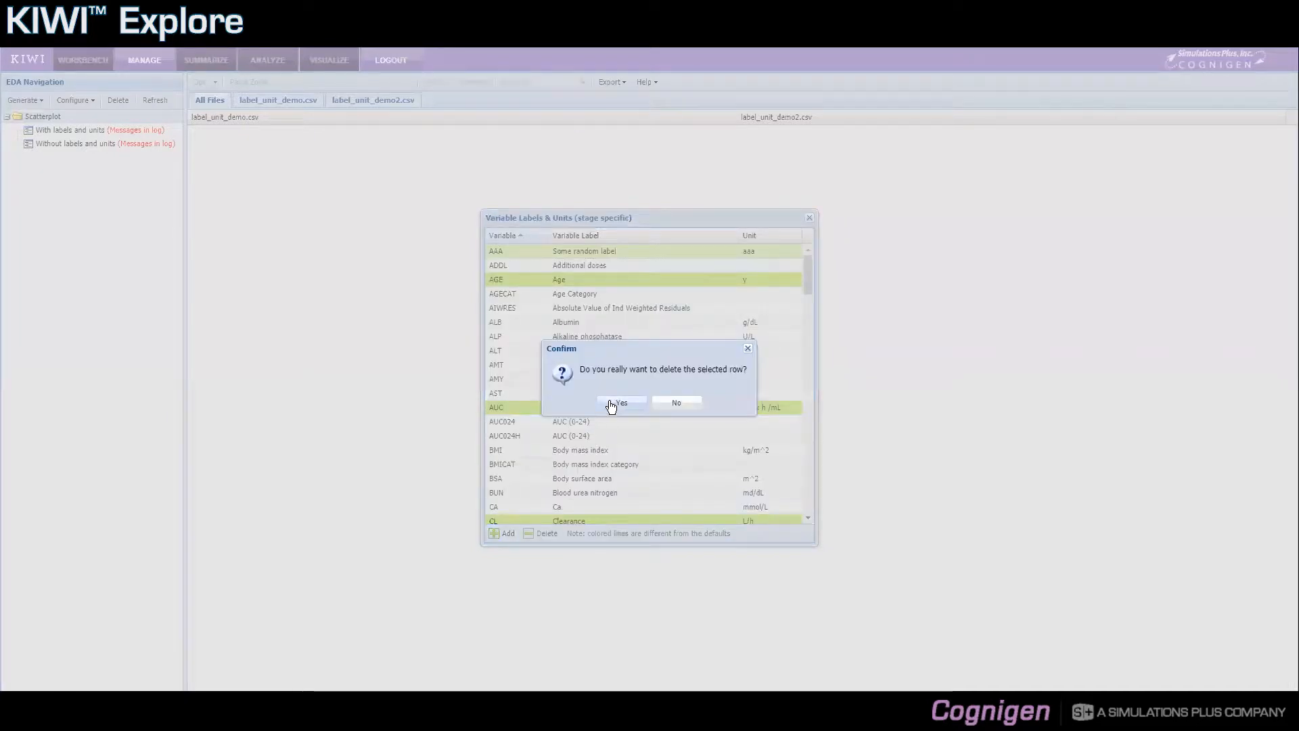
{"action": "left_click", "coordinate": [609, 402]}
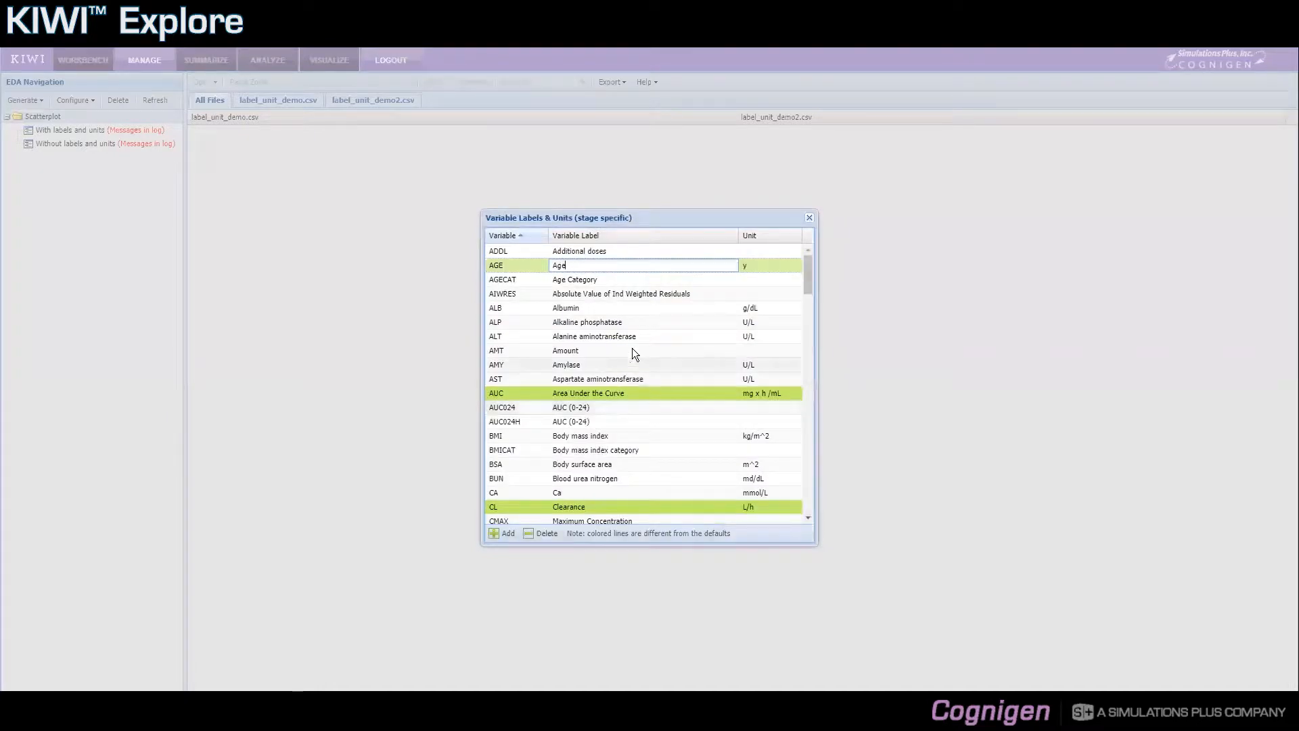
- Delete the customized AUC row from the labels and units list
{"action": "double_click", "coordinate": [629, 392]}
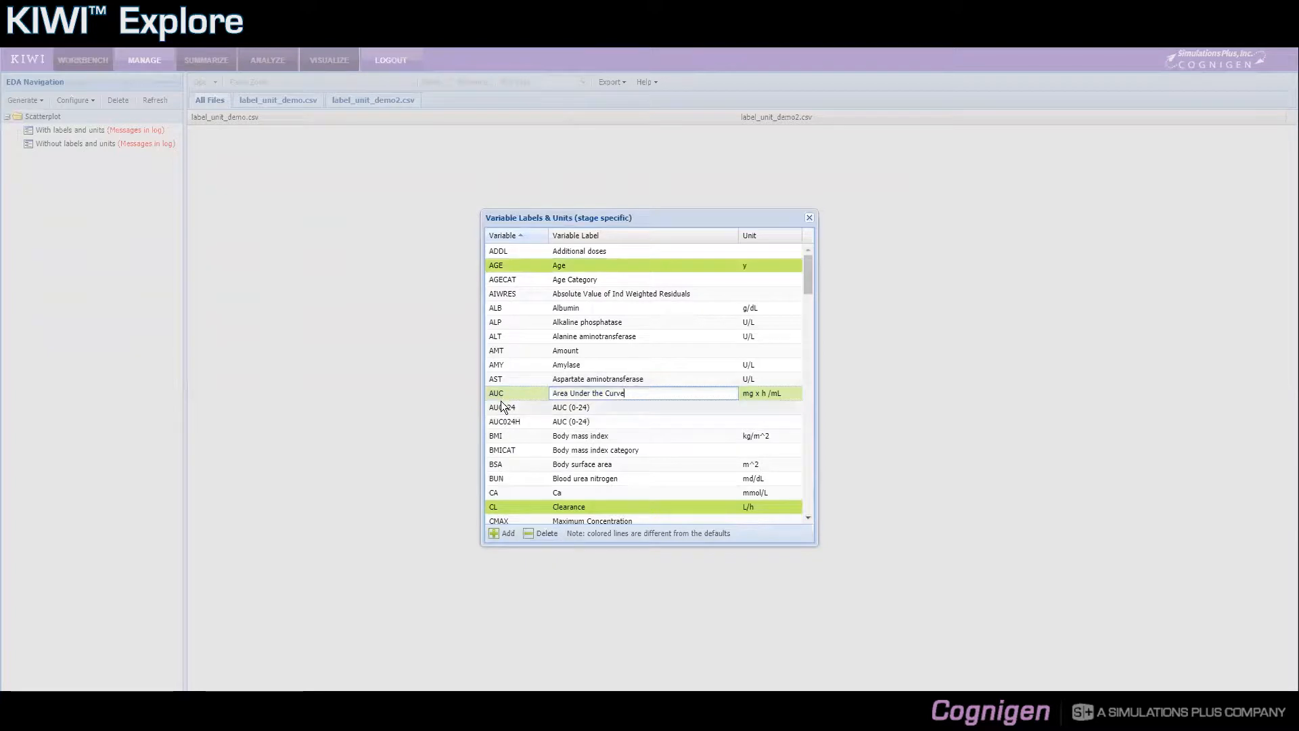
{"action": "left_click", "coordinate": [533, 535]}
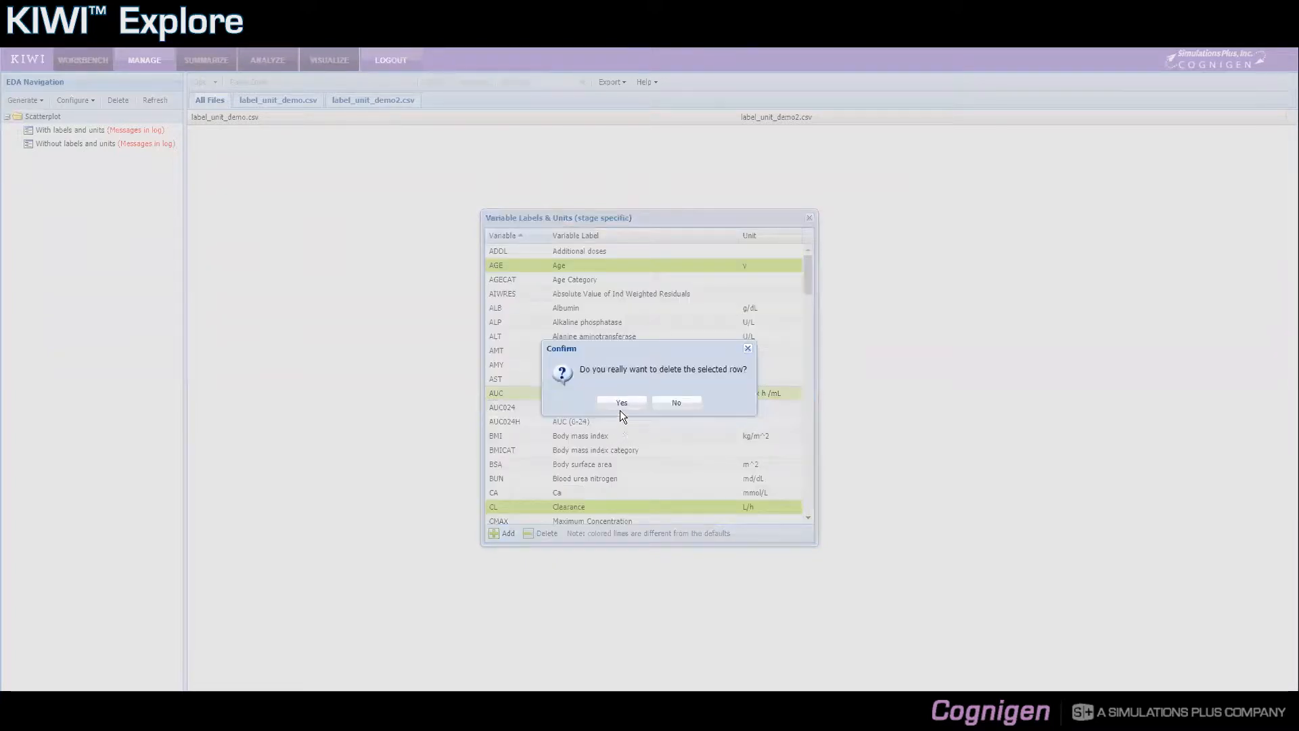
{"action": "left_click", "coordinate": [621, 405]}
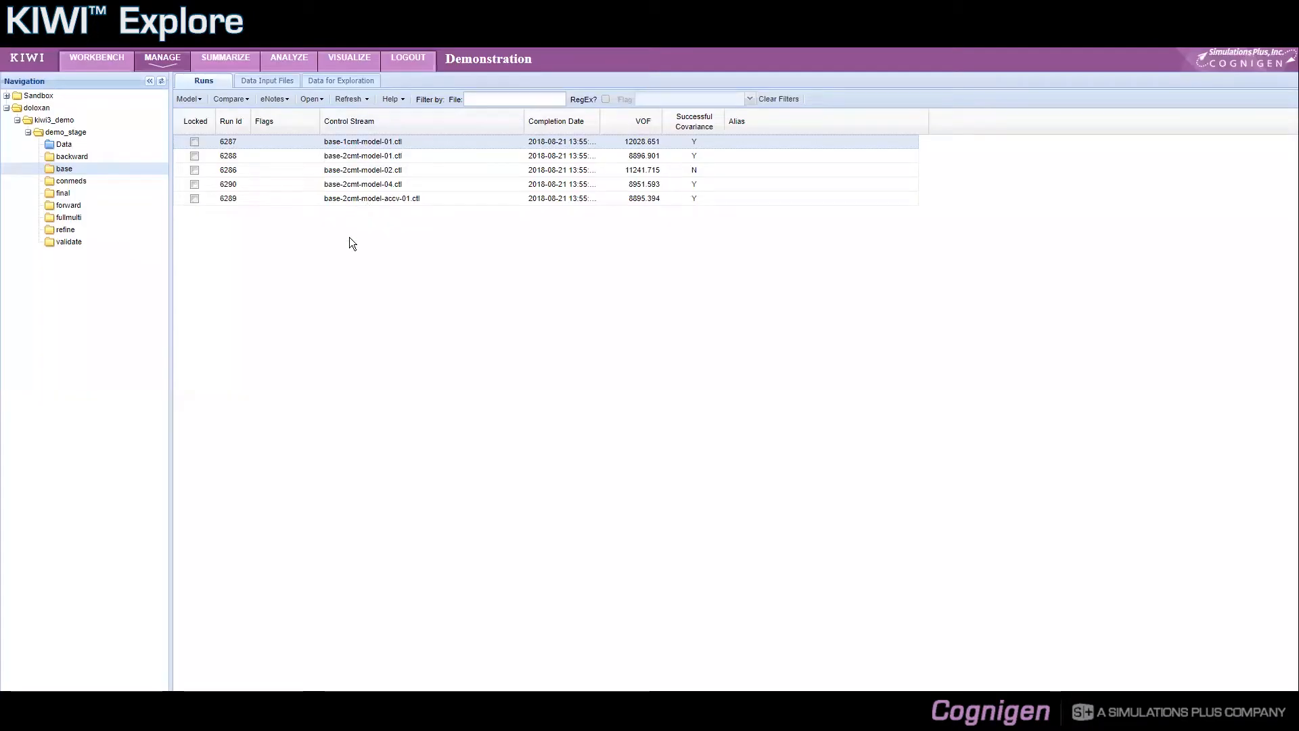
- Open eda_demo.csv from the demo_stage Data folder for exploration and bring up its variable labels and units
{"action": "left_click", "coordinate": [66, 145]}
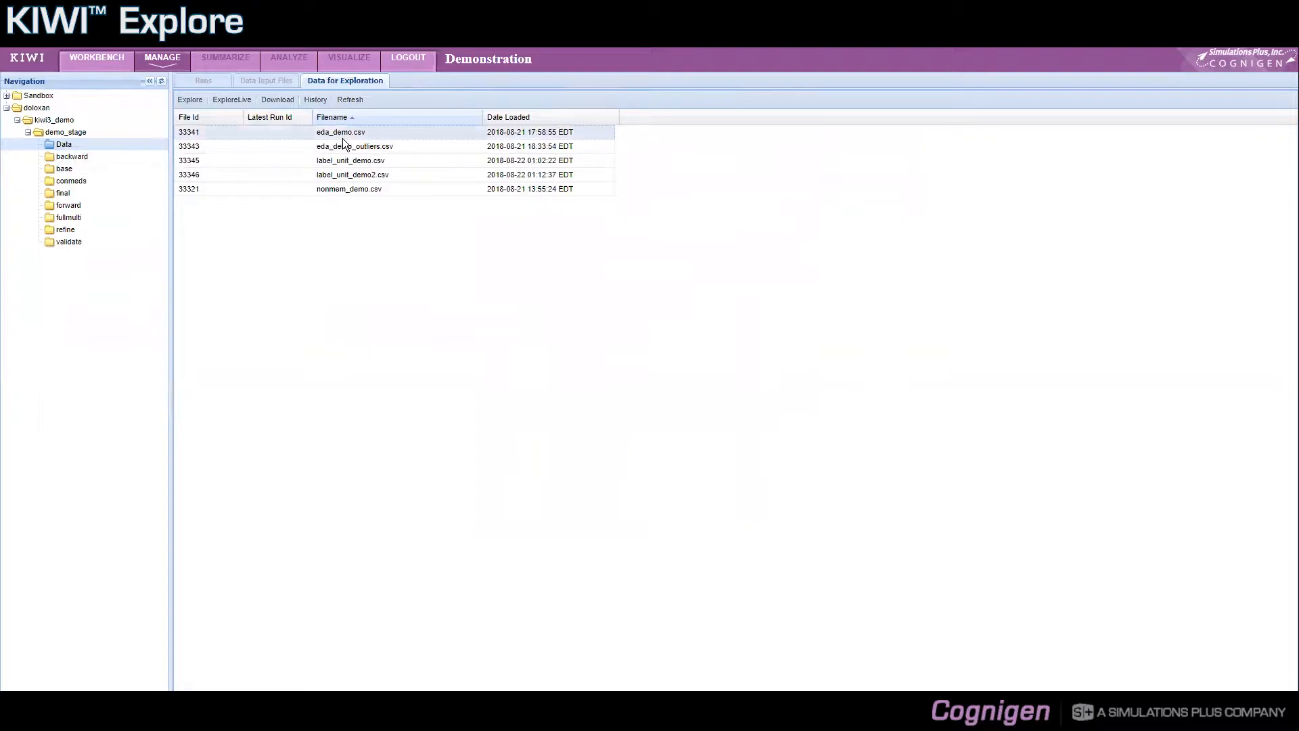
{"action": "left_click", "coordinate": [195, 100]}
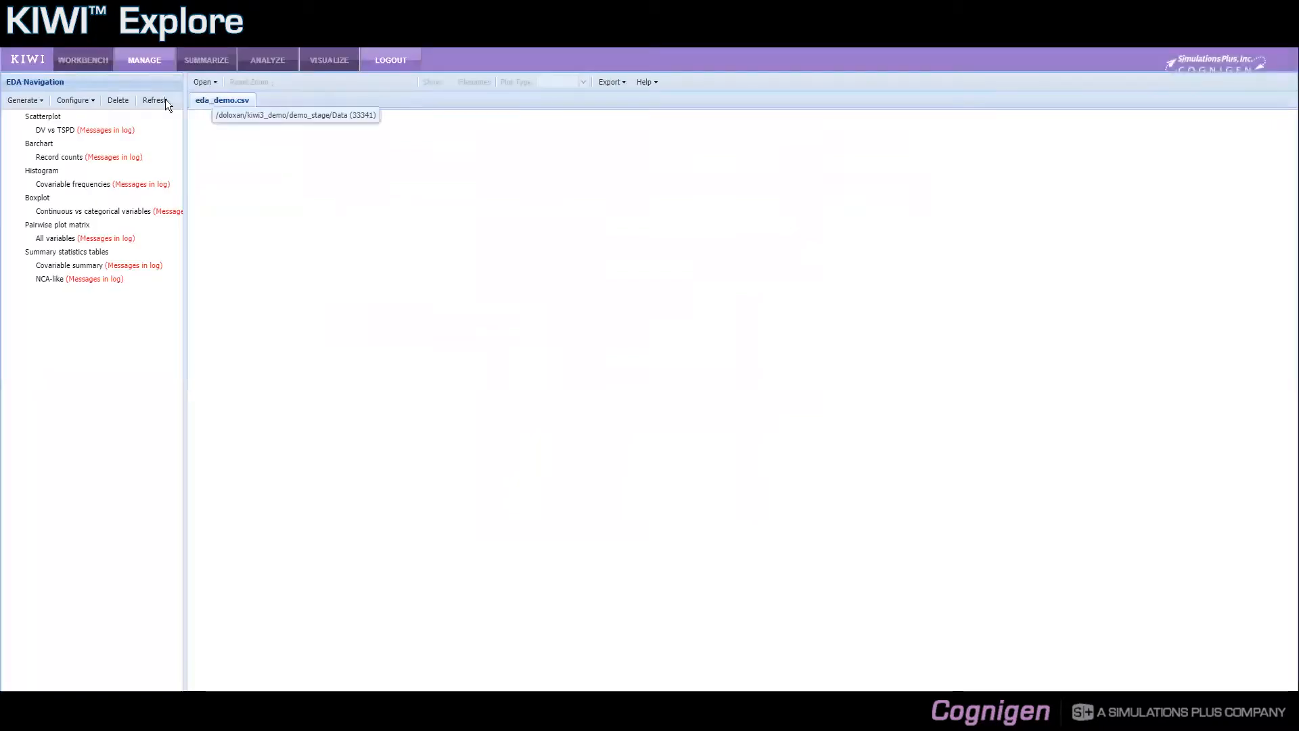
{"action": "left_click", "coordinate": [92, 106]}
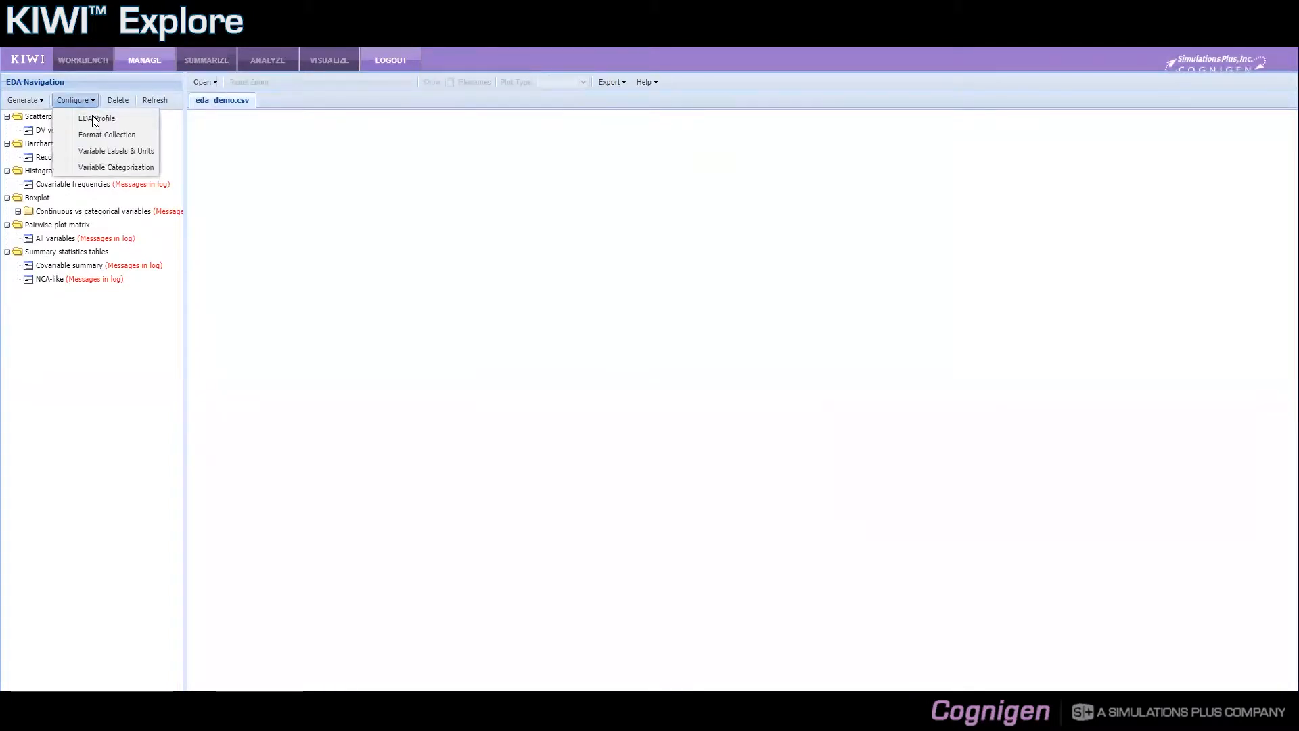
{"action": "left_click", "coordinate": [98, 152]}
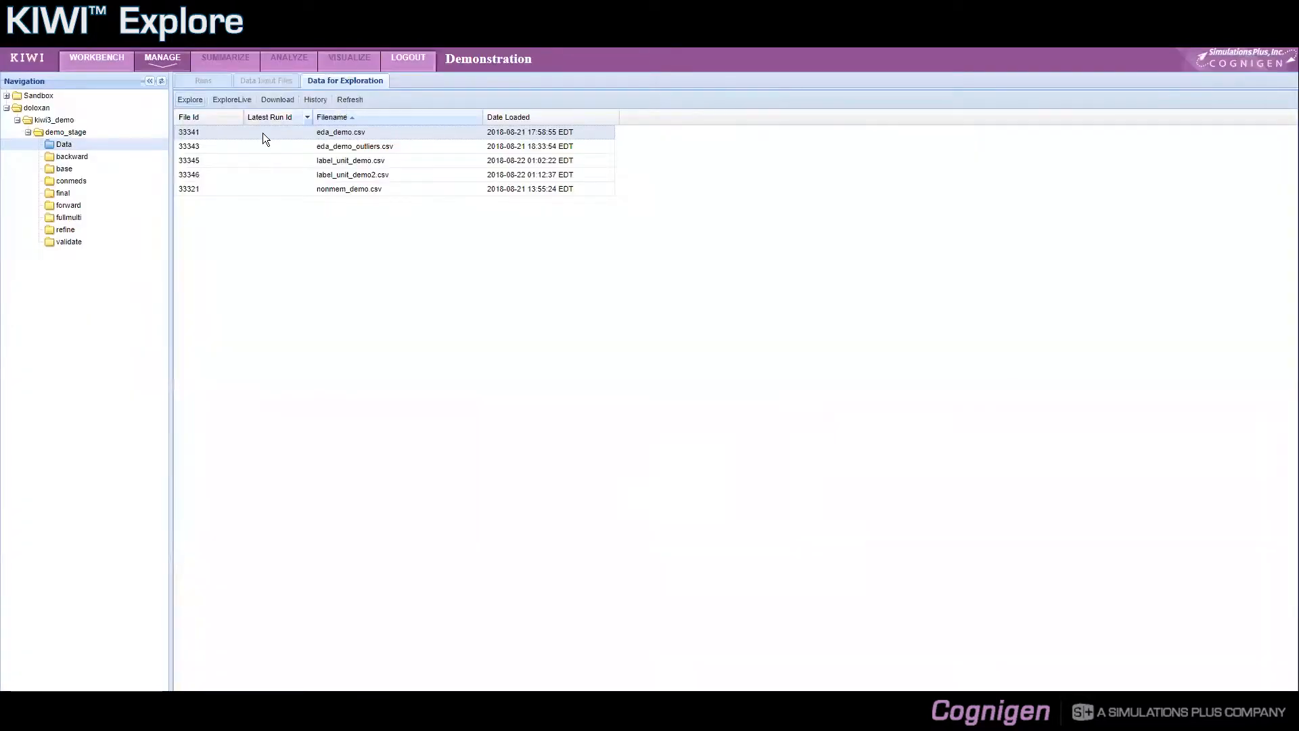
- Open the base-2cmt-model-01.ctl run from the base folder in Visualize and view its variable labels and units
{"action": "left_click", "coordinate": [134, 168]}
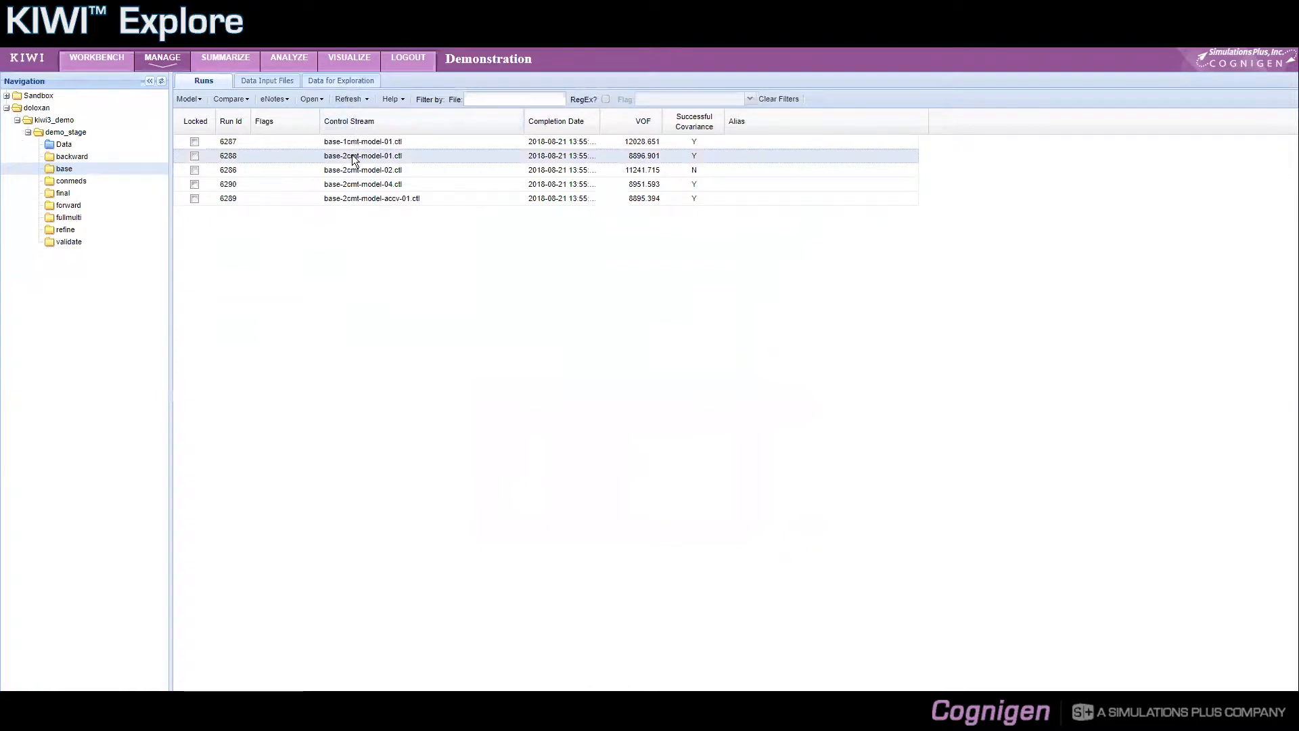
{"action": "right_click", "coordinate": [353, 158]}
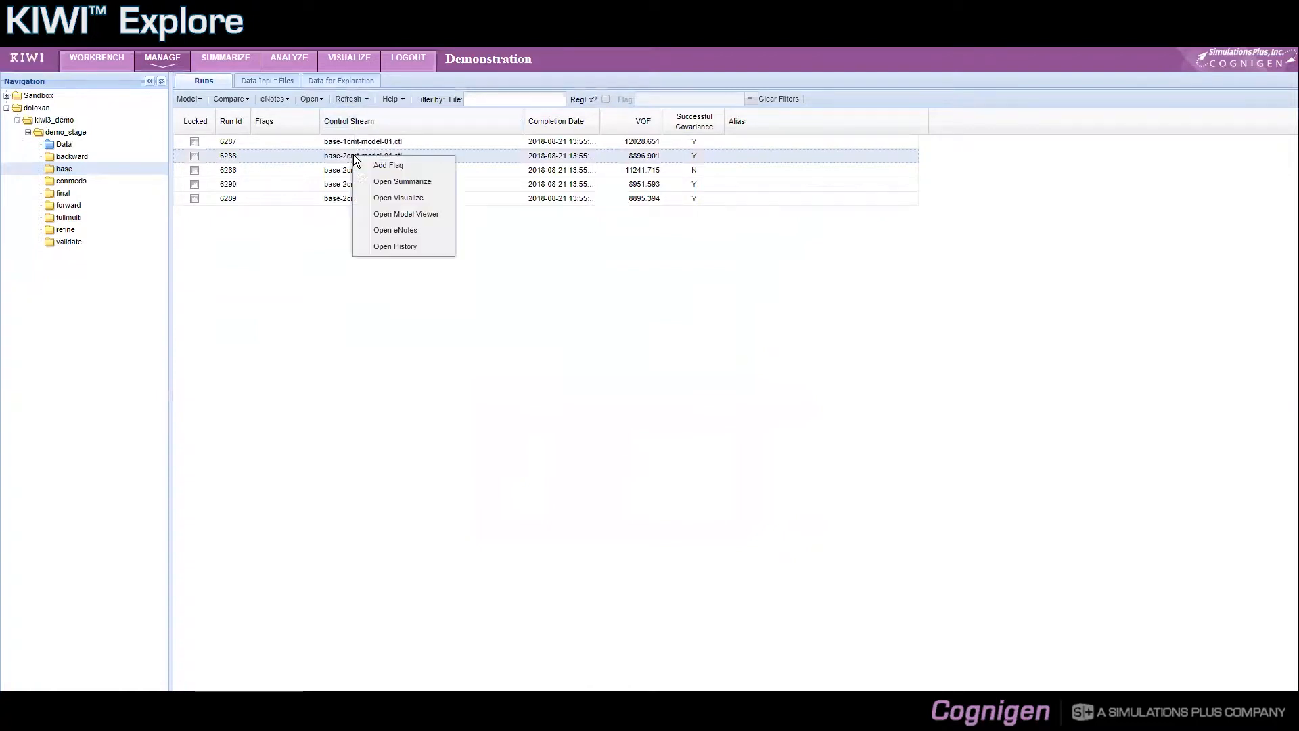
{"action": "left_click", "coordinate": [378, 198]}
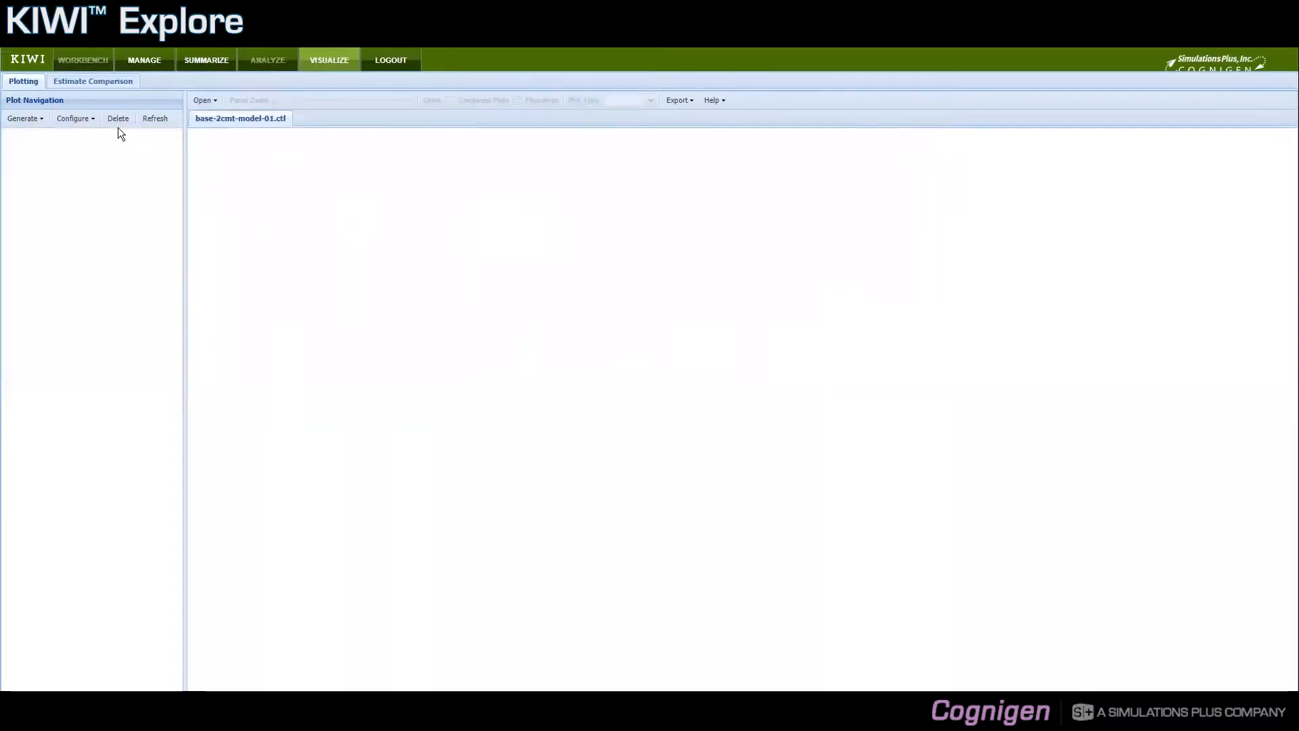
{"action": "left_click", "coordinate": [95, 121]}
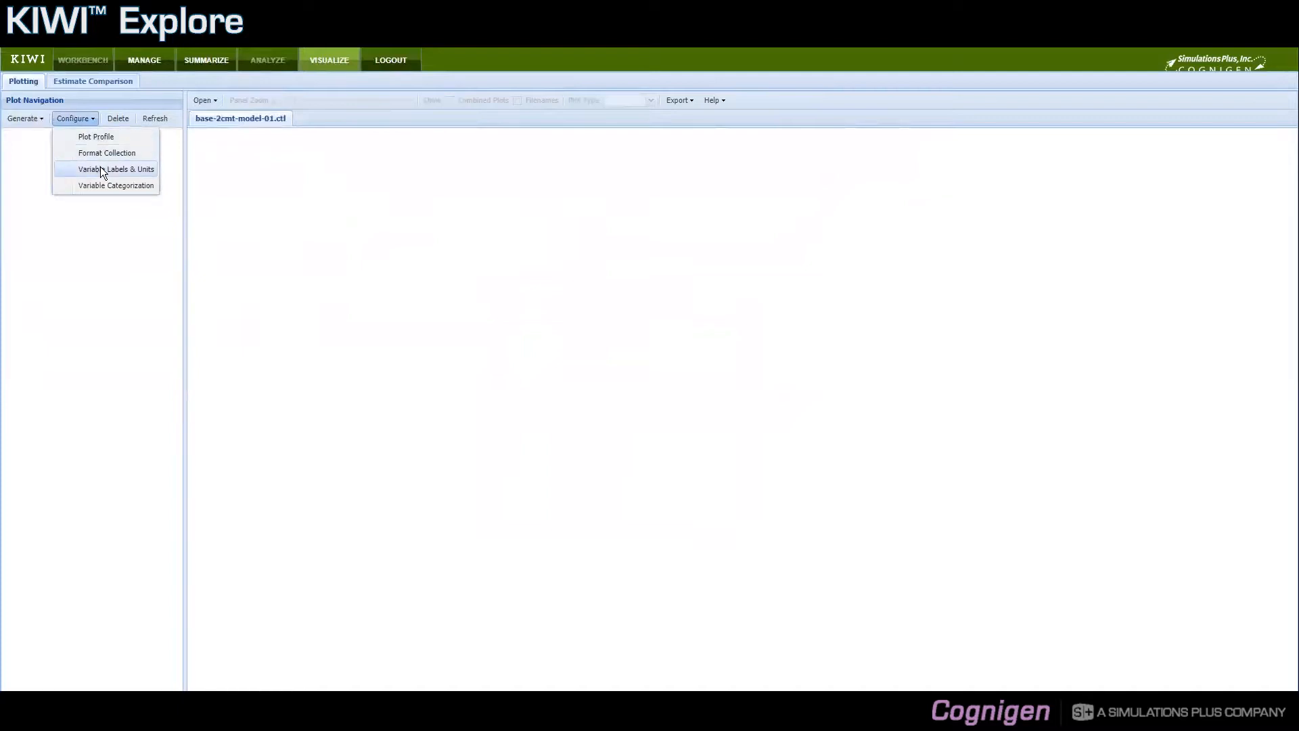
{"action": "left_click", "coordinate": [101, 169]}
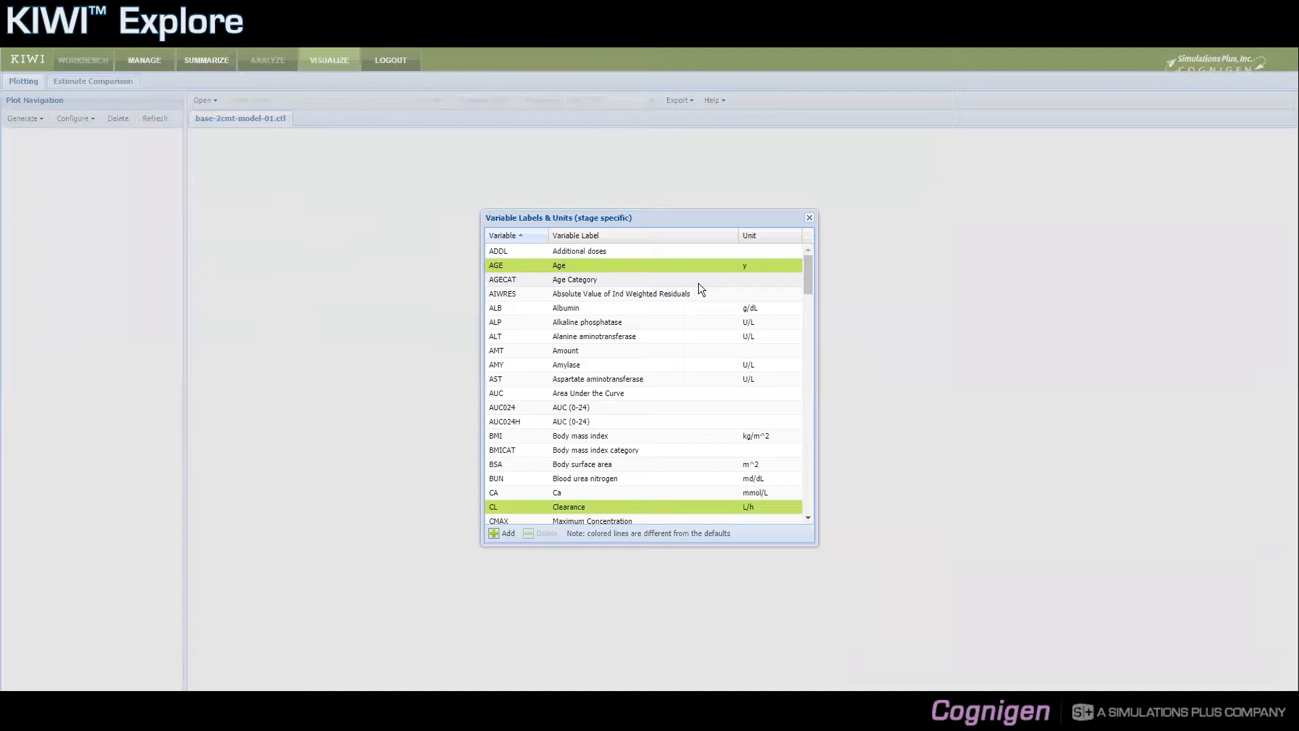
{"action": "left_click", "coordinate": [809, 217]}
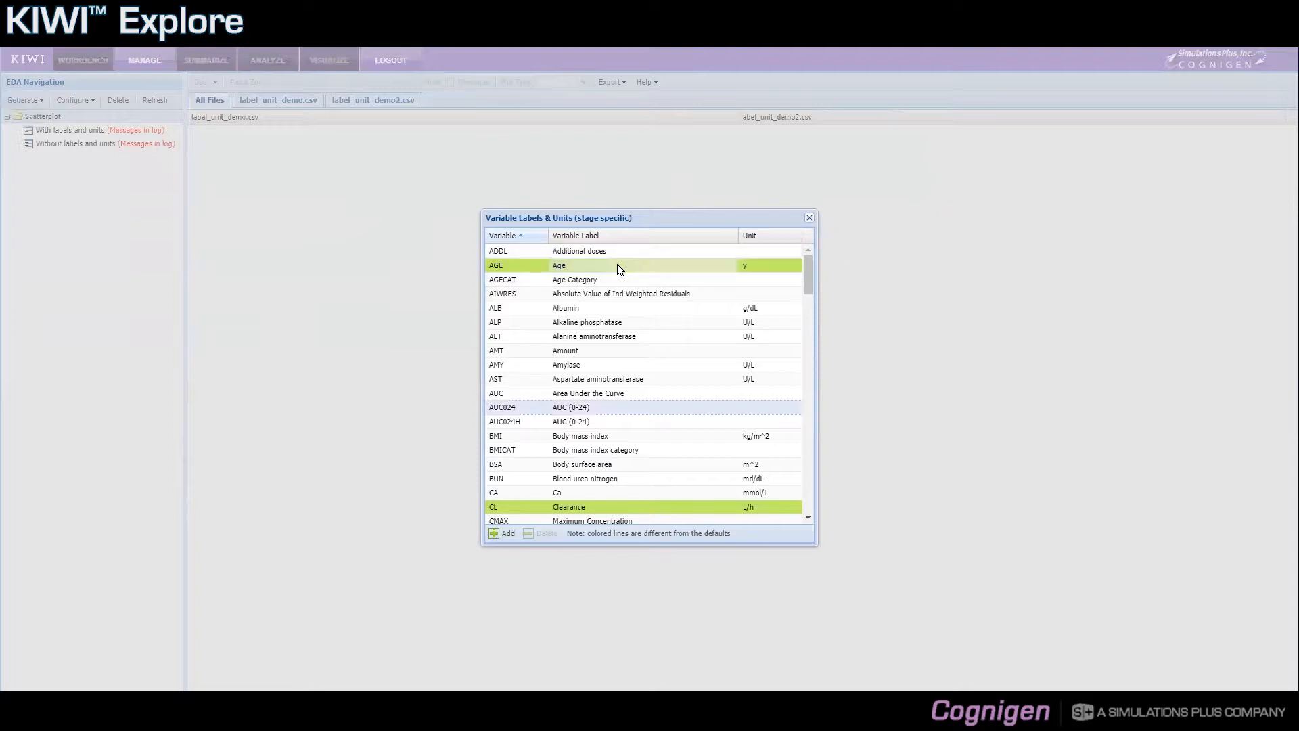
- View the scatterplot without labels and units for label_unit_demo2.csv and the one with labels and units for label_unit_demo.csv
{"action": "left_click", "coordinate": [808, 221]}
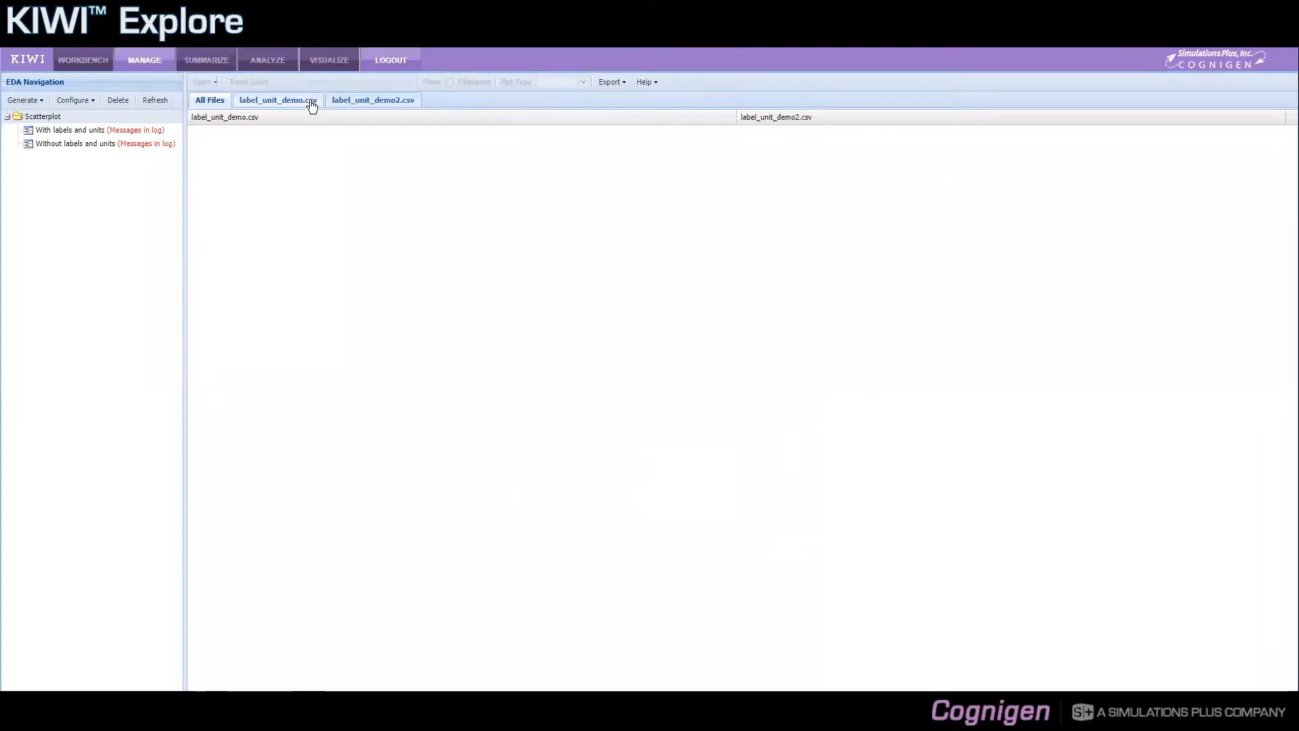
{"action": "left_click", "coordinate": [356, 106]}
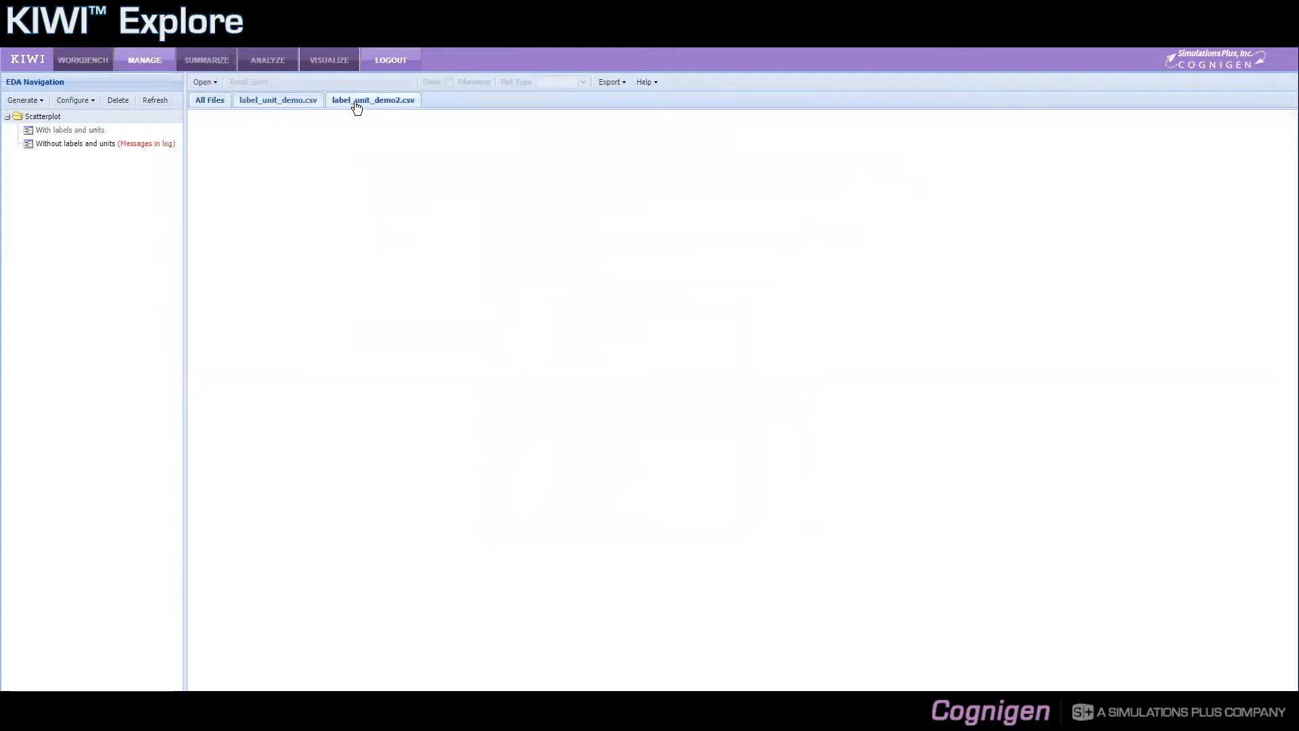
{"action": "left_click", "coordinate": [94, 146]}
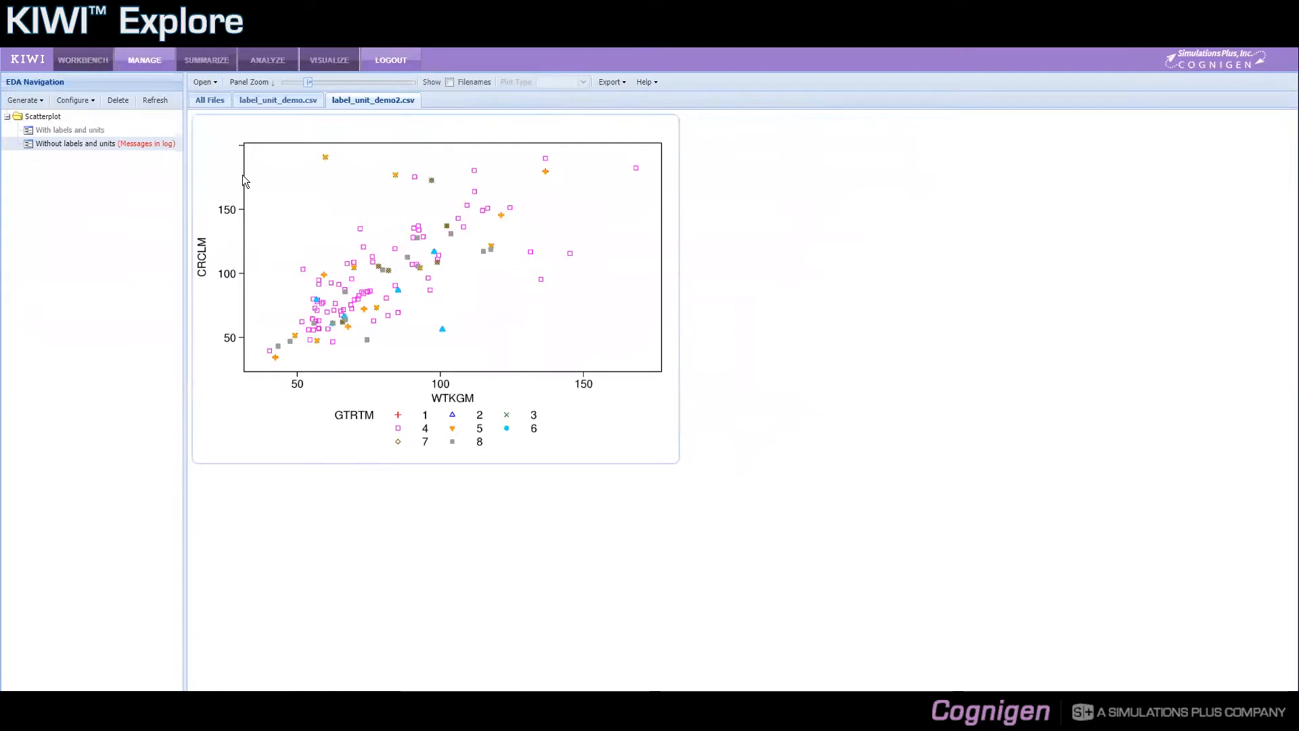
{"action": "left_click", "coordinate": [256, 109]}
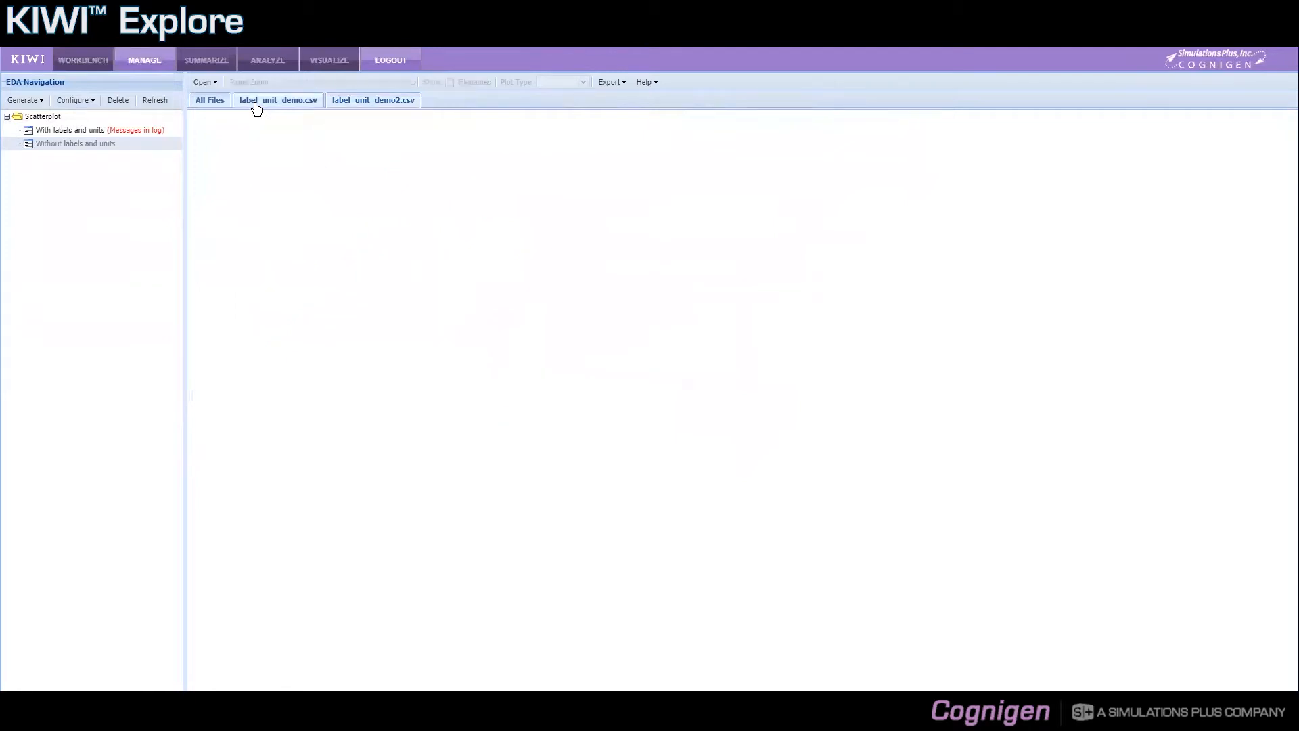
{"action": "left_click", "coordinate": [99, 128]}
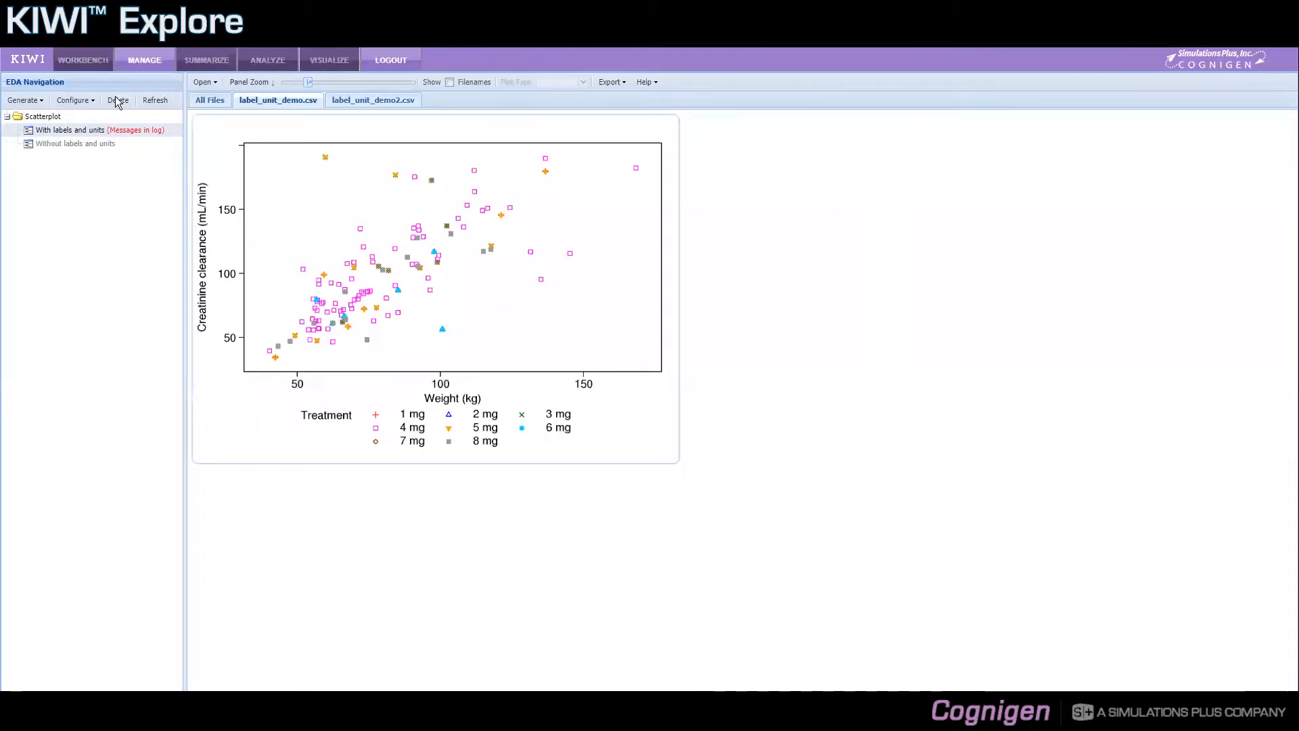
- Bring up the variable labels and units list and place it beside the label_unit_demo.csv scatterplot
{"action": "left_click", "coordinate": [75, 101]}
{"action": "left_click", "coordinate": [94, 150]}
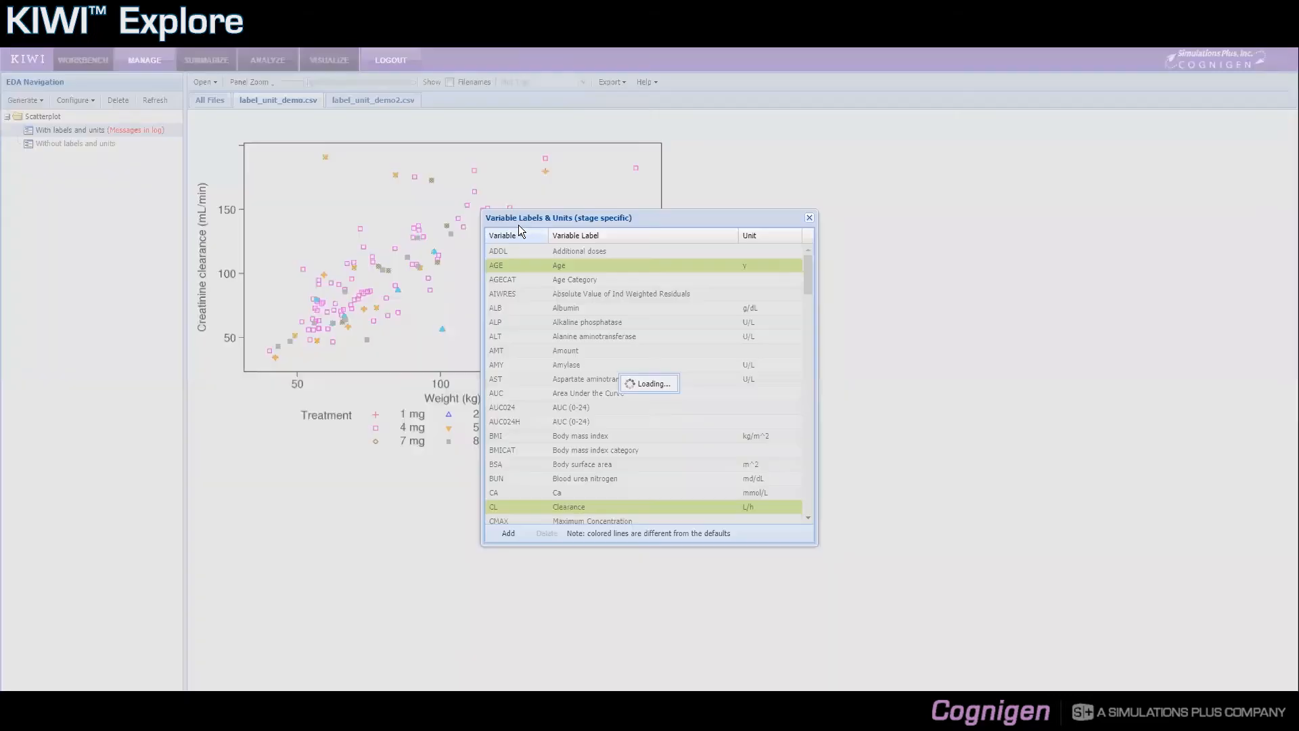
{"action": "left_click_drag", "start_coordinate": [539, 217], "coordinate": [765, 169]}
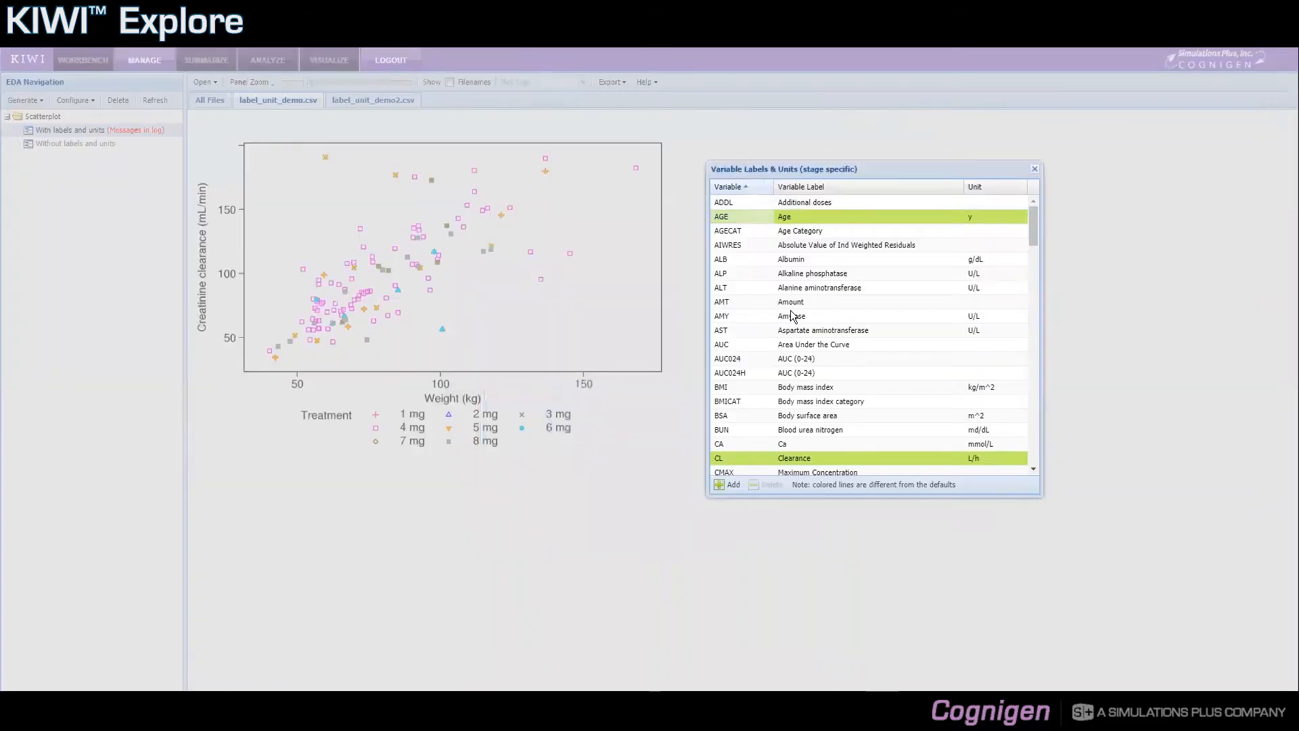
- Look through the variable labels and units list for the entries that differ from the defaults, and close it
{"action": "left_click_drag", "start_coordinate": [1034, 230], "coordinate": [1037, 261]}
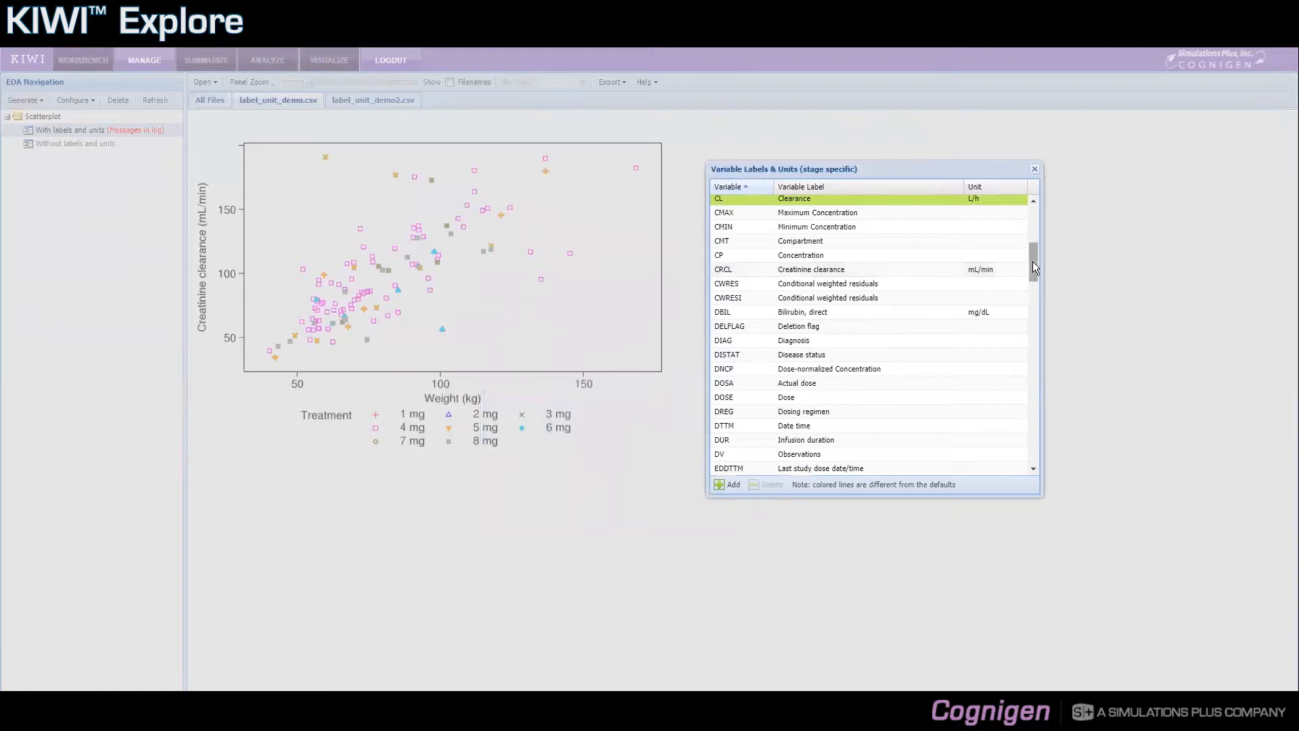
{"action": "left_click_drag", "start_coordinate": [1033, 282], "coordinate": [1032, 318]}
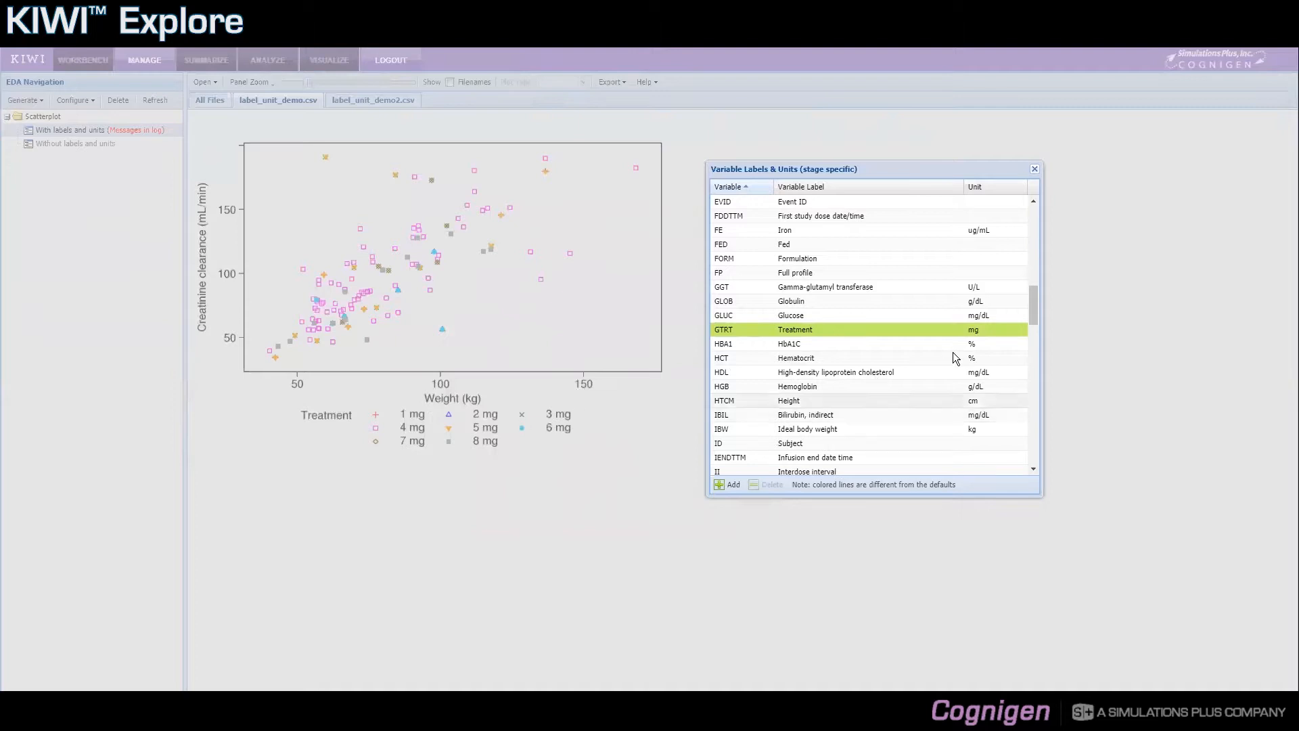
{"action": "left_click_drag", "start_coordinate": [1035, 337], "coordinate": [1041, 469]}
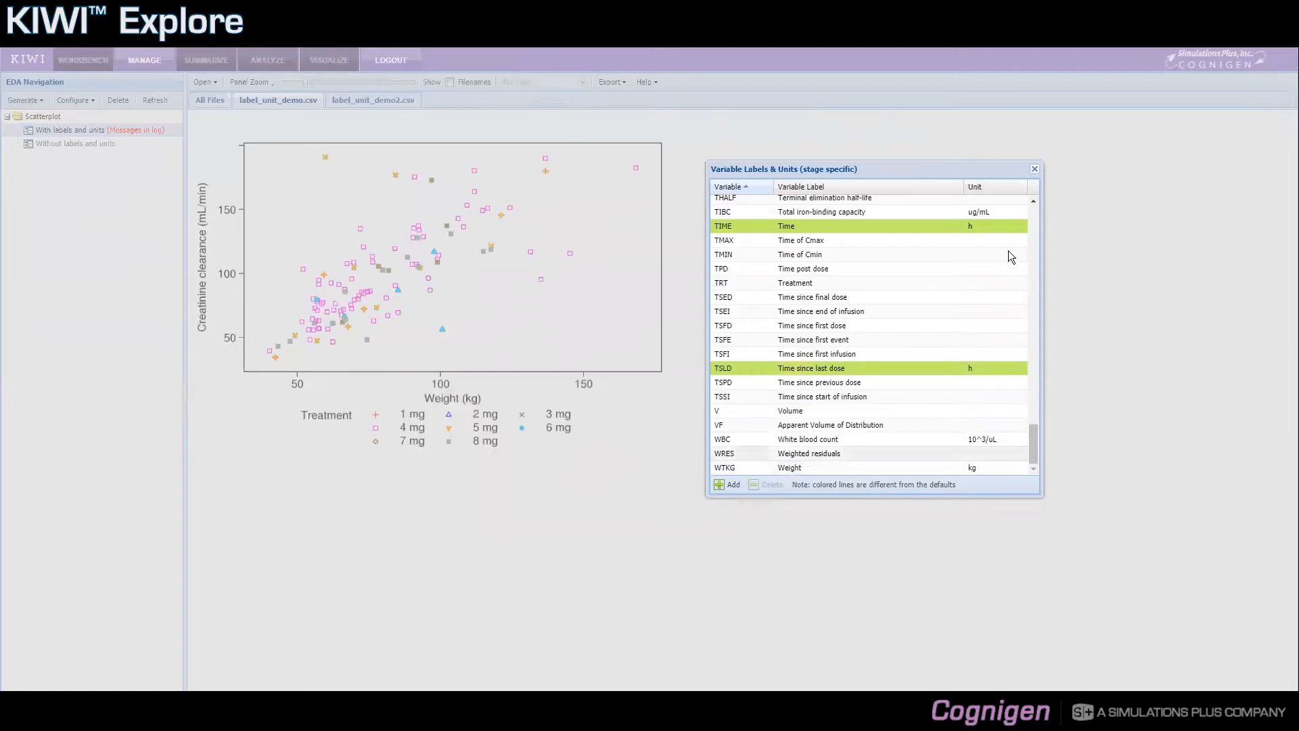
{"action": "left_click", "coordinate": [1034, 171]}
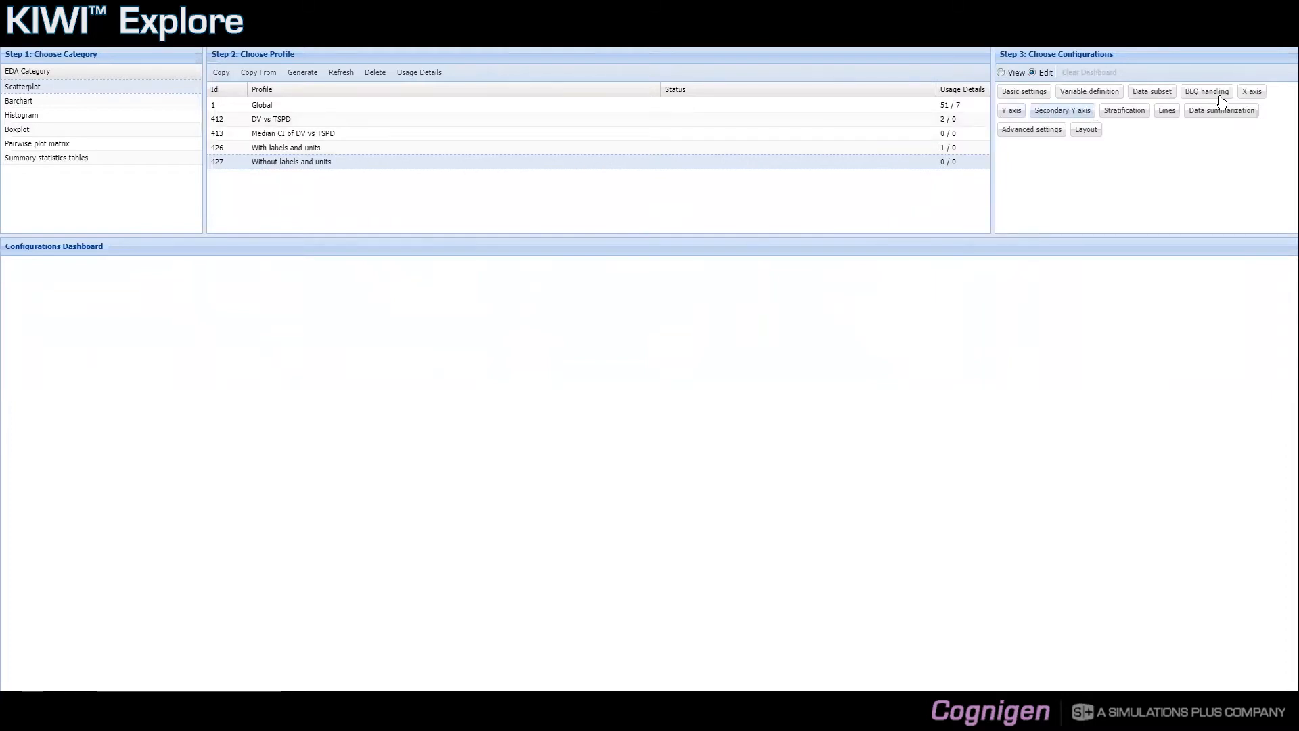
- Set the X-axis label of the "Without labels and units" scatterplot profile to "A custom label for WTKGM"
{"action": "left_click", "coordinate": [1247, 95]}
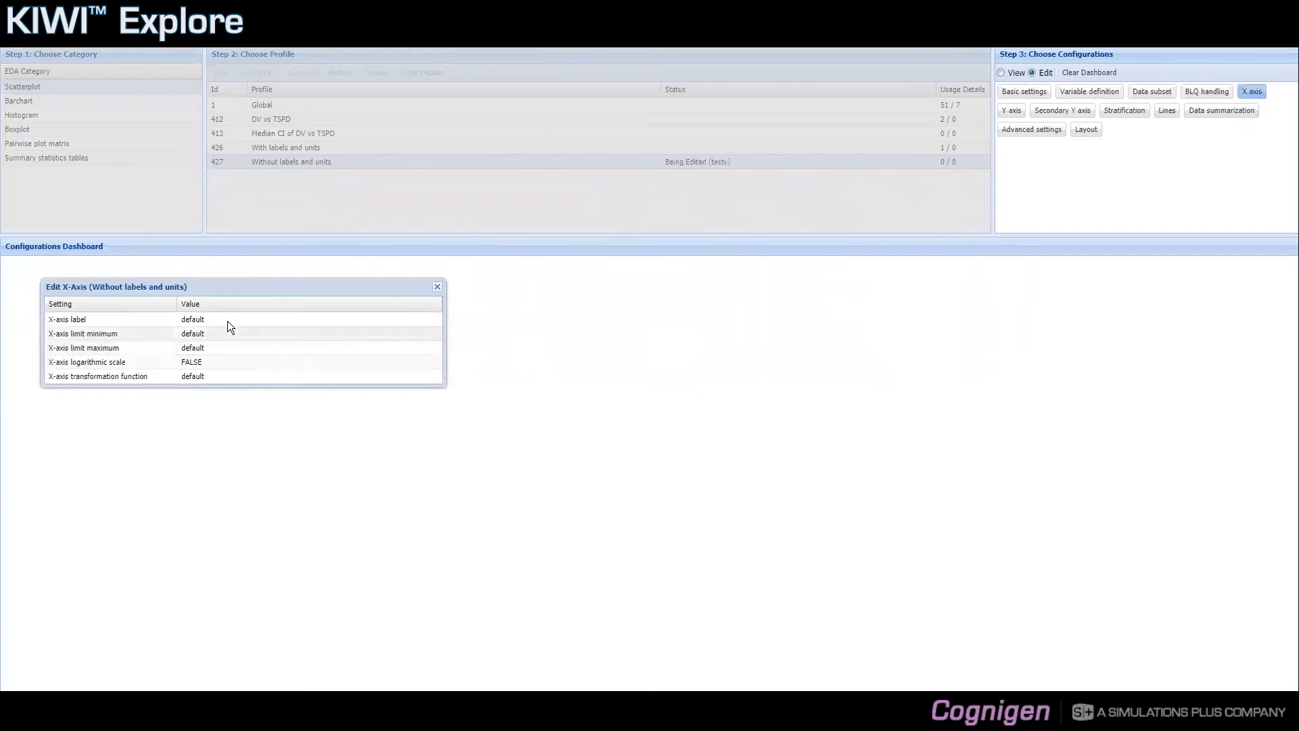
{"action": "left_click", "coordinate": [228, 320]}
{"action": "key", "text": "BackSpace"}
{"action": "key", "text": "BackSpace"}
{"action": "key", "text": "BackSpace"}
{"action": "key", "text": "BackSpace"}
{"action": "key", "text": "BackSpace"}
{"action": "key", "text": "BackSpace"}
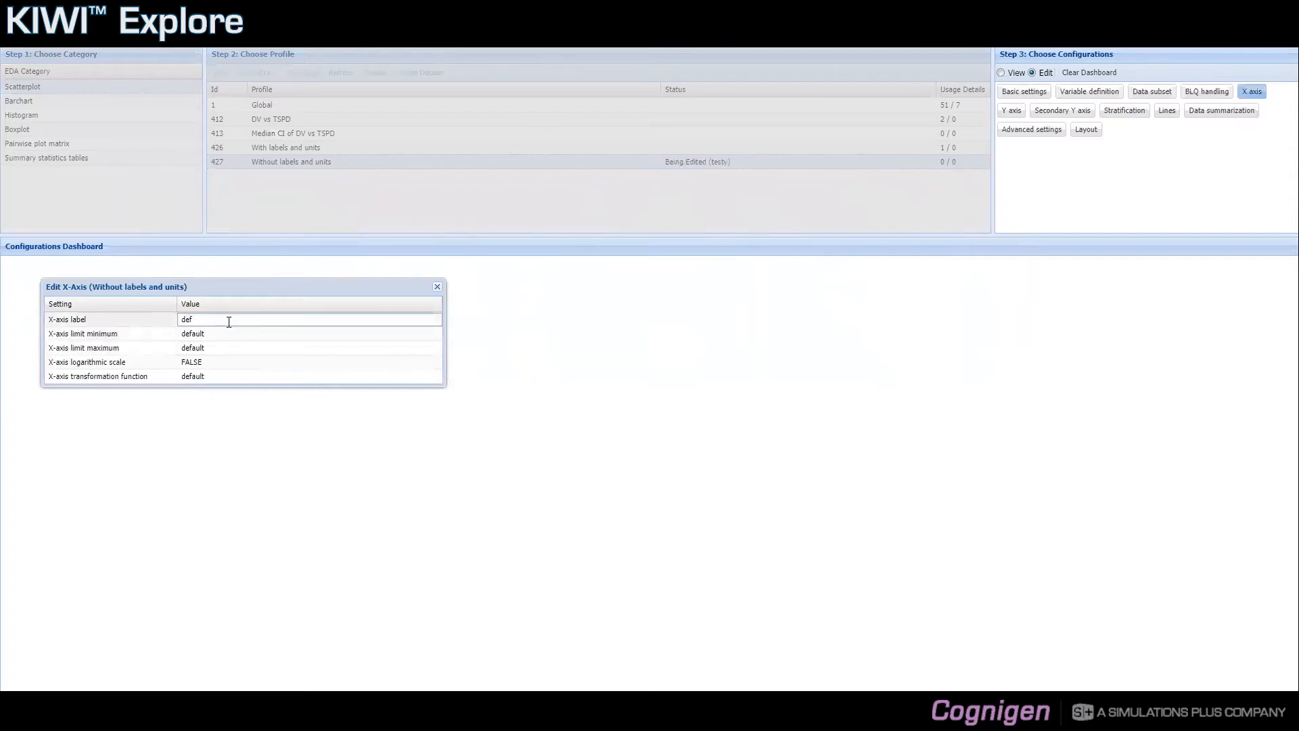
{"action": "type", "text": "A cutstom label for WTKGM"}
- Set the profile's Y-axis label to "Label for CRCLM" and close both axis settings dialogs
{"action": "left_click", "coordinate": [1011, 111]}
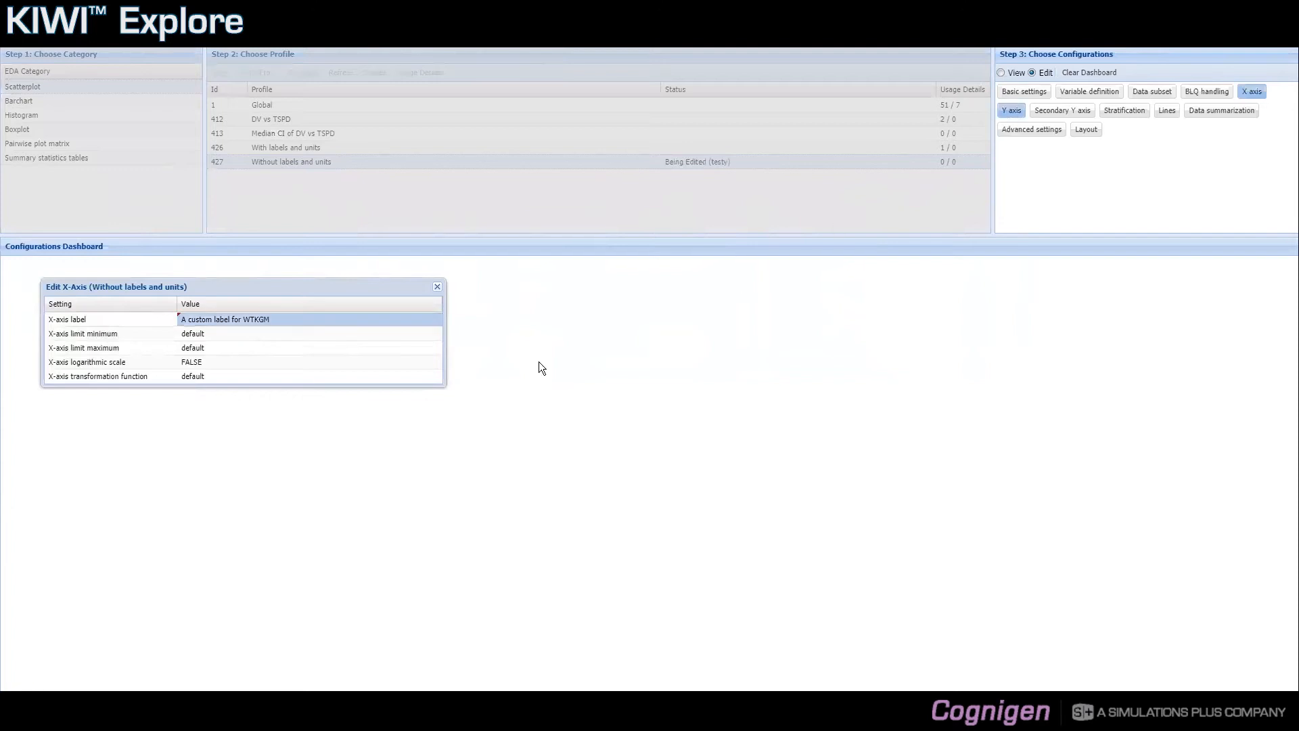
{"action": "left_click_drag", "start_coordinate": [282, 305], "coordinate": [340, 416]}
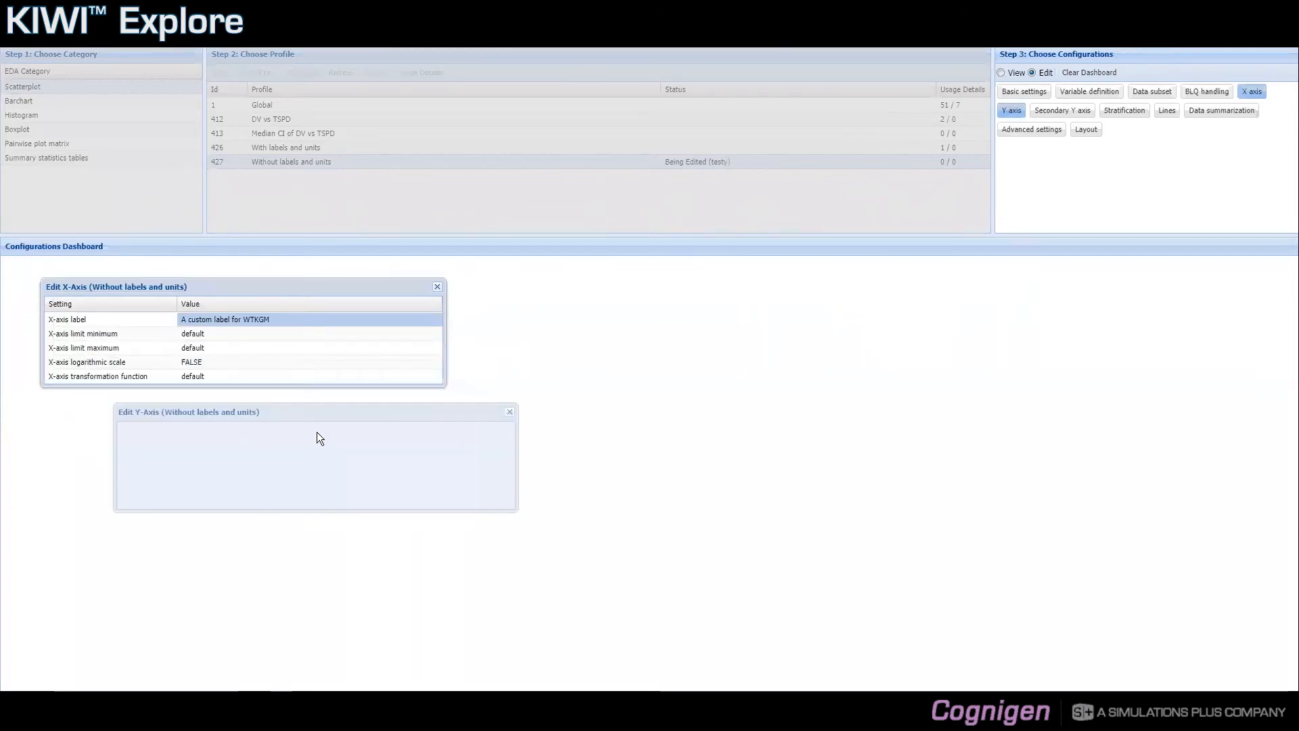
{"action": "left_click", "coordinate": [306, 443]}
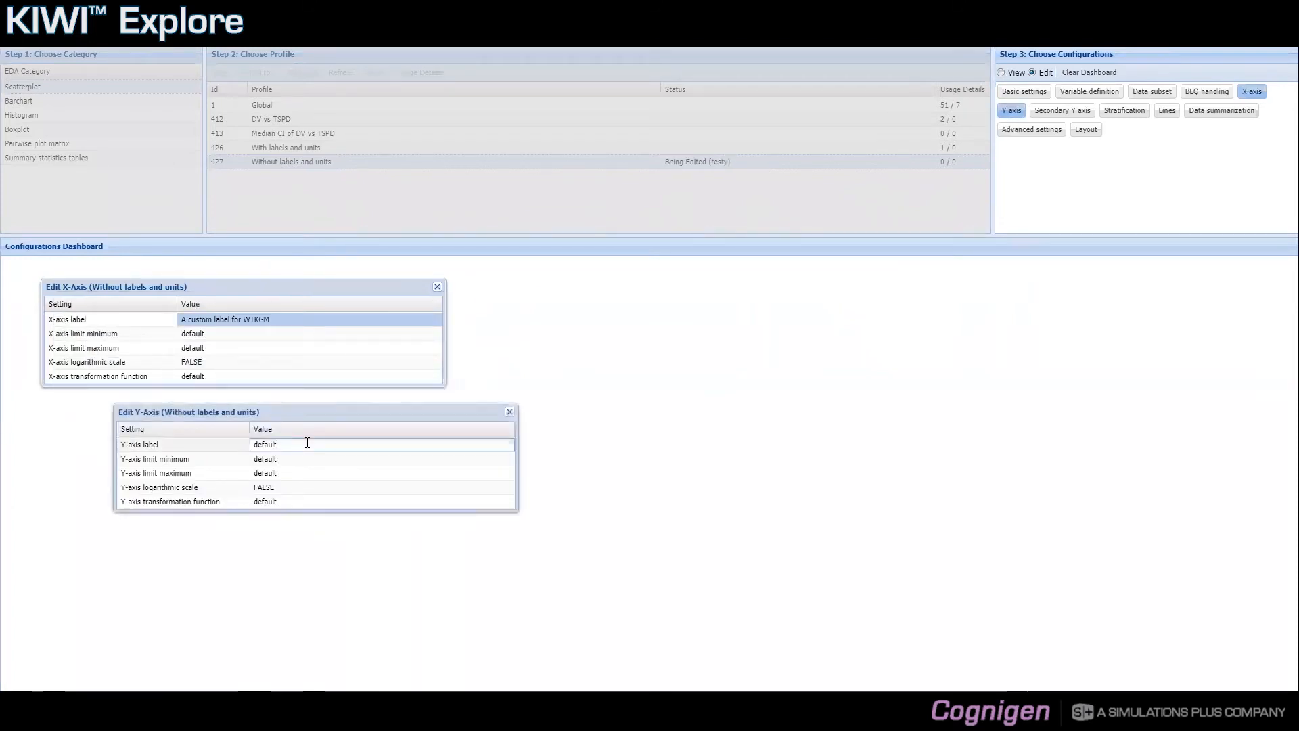
{"action": "key", "text": "ctrl+a"}
{"action": "type", "text": "Label for"}
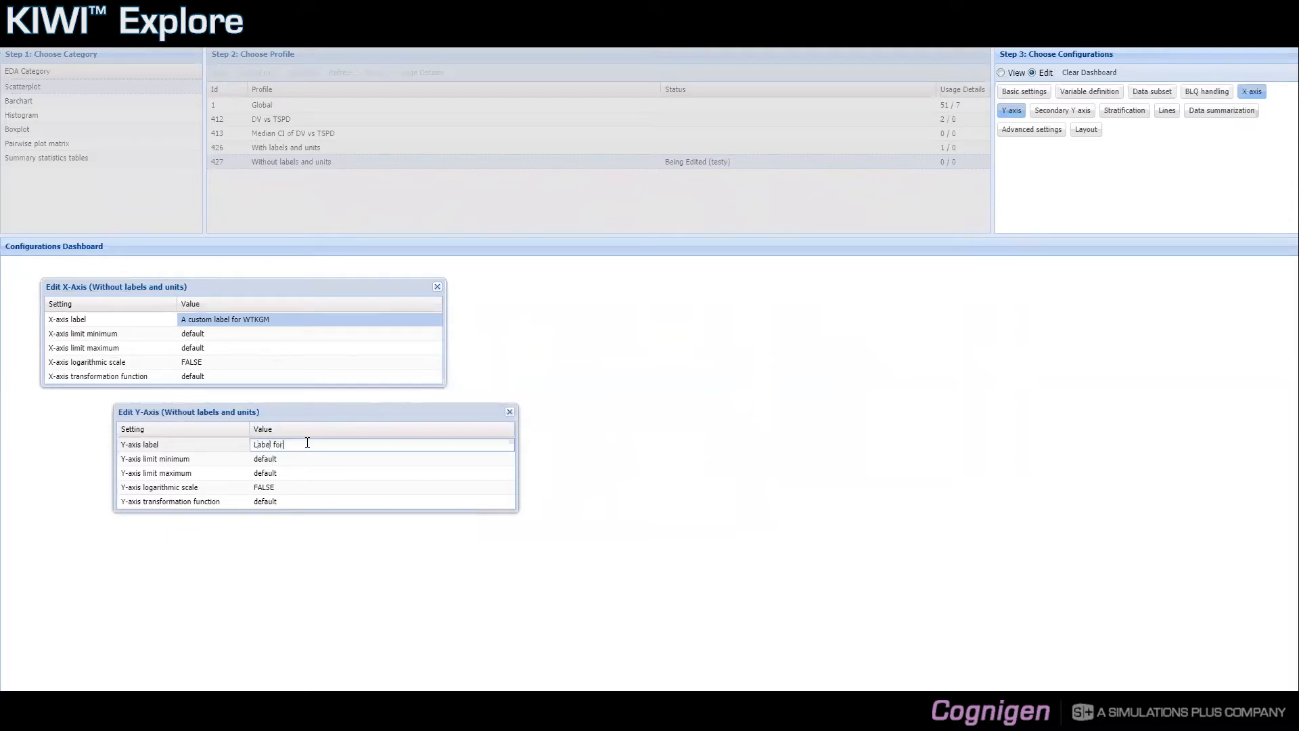
{"action": "type", "text": " CRCLM"}
{"action": "left_click", "coordinate": [512, 412]}
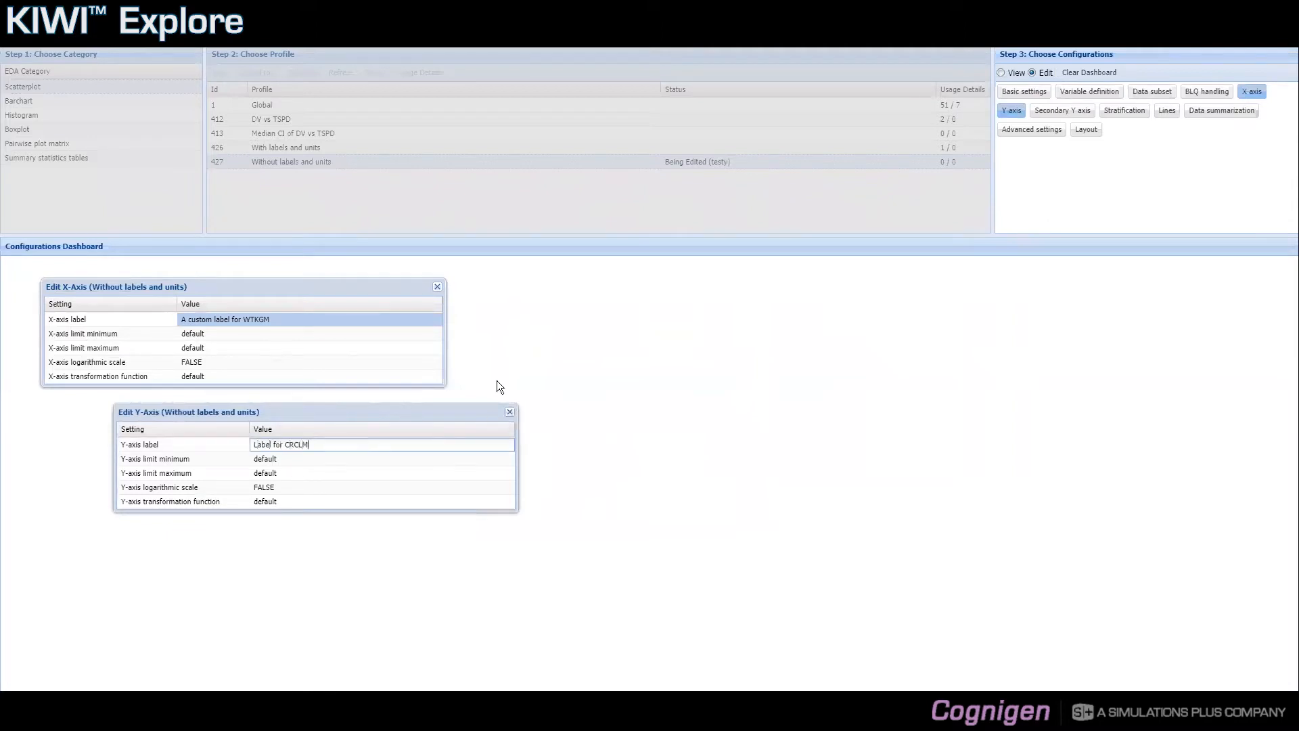
{"action": "left_click", "coordinate": [437, 285]}
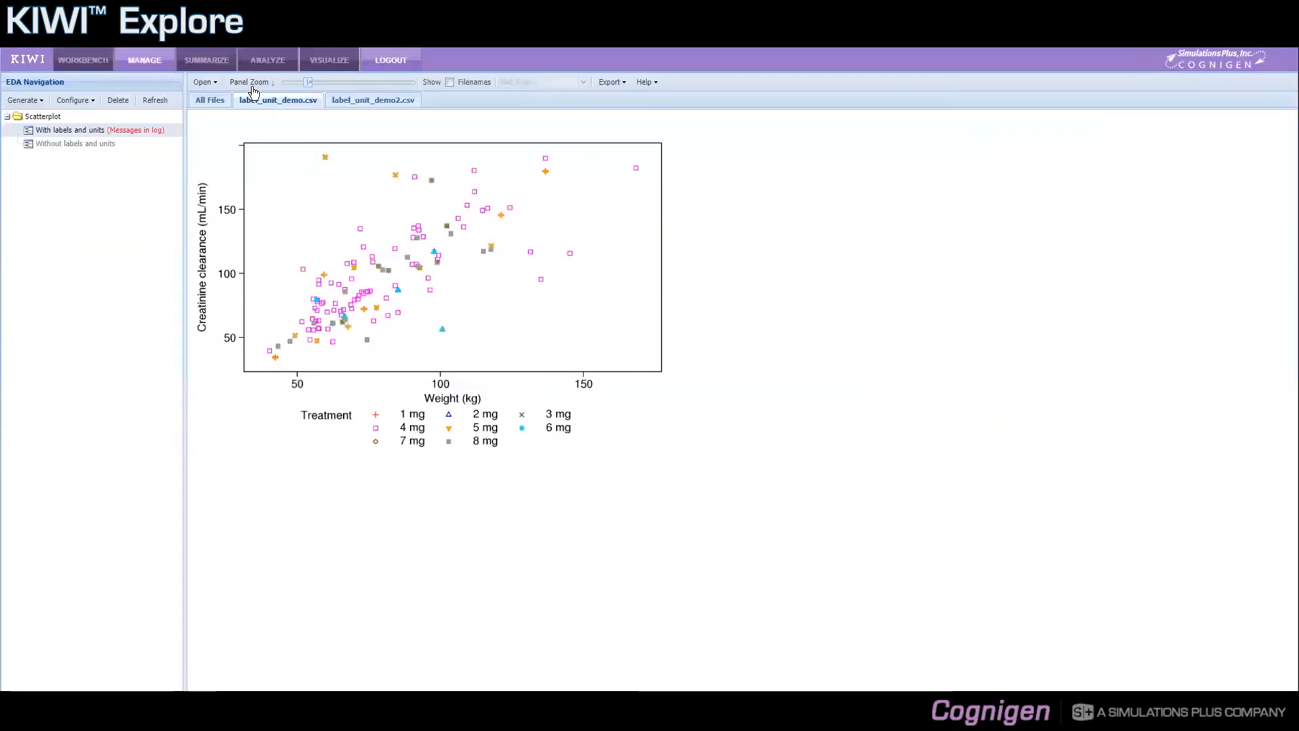
- View the "Without labels and units" scatterplot for label_unit_demo2.csv
{"action": "left_click", "coordinate": [355, 102]}
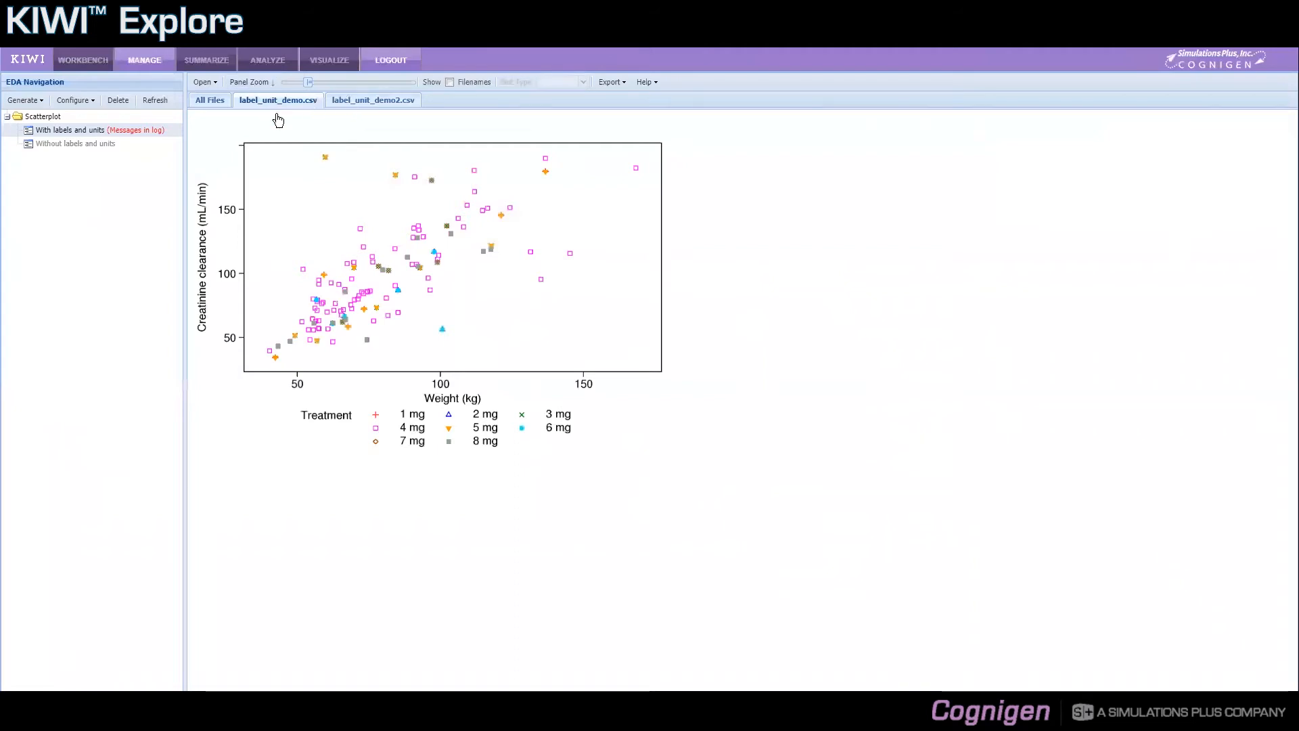
{"action": "left_click", "coordinate": [167, 104]}
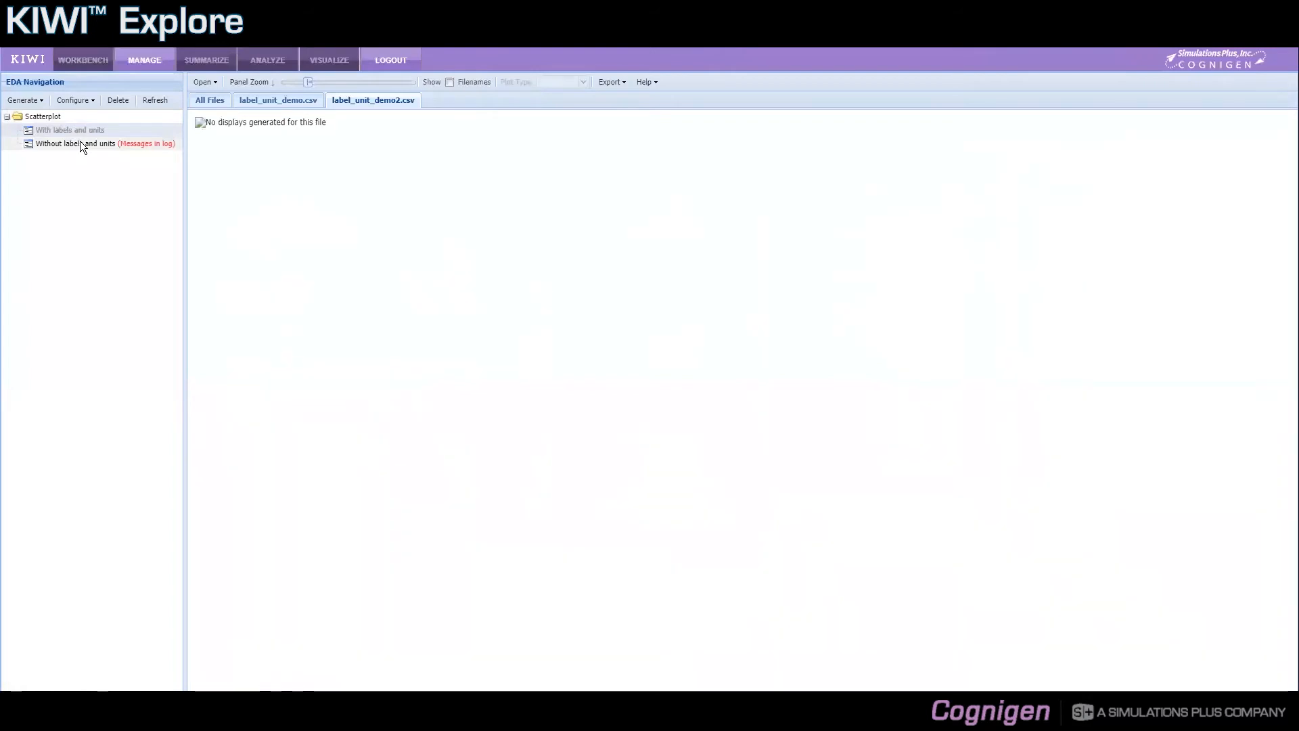
{"action": "left_click", "coordinate": [81, 143]}
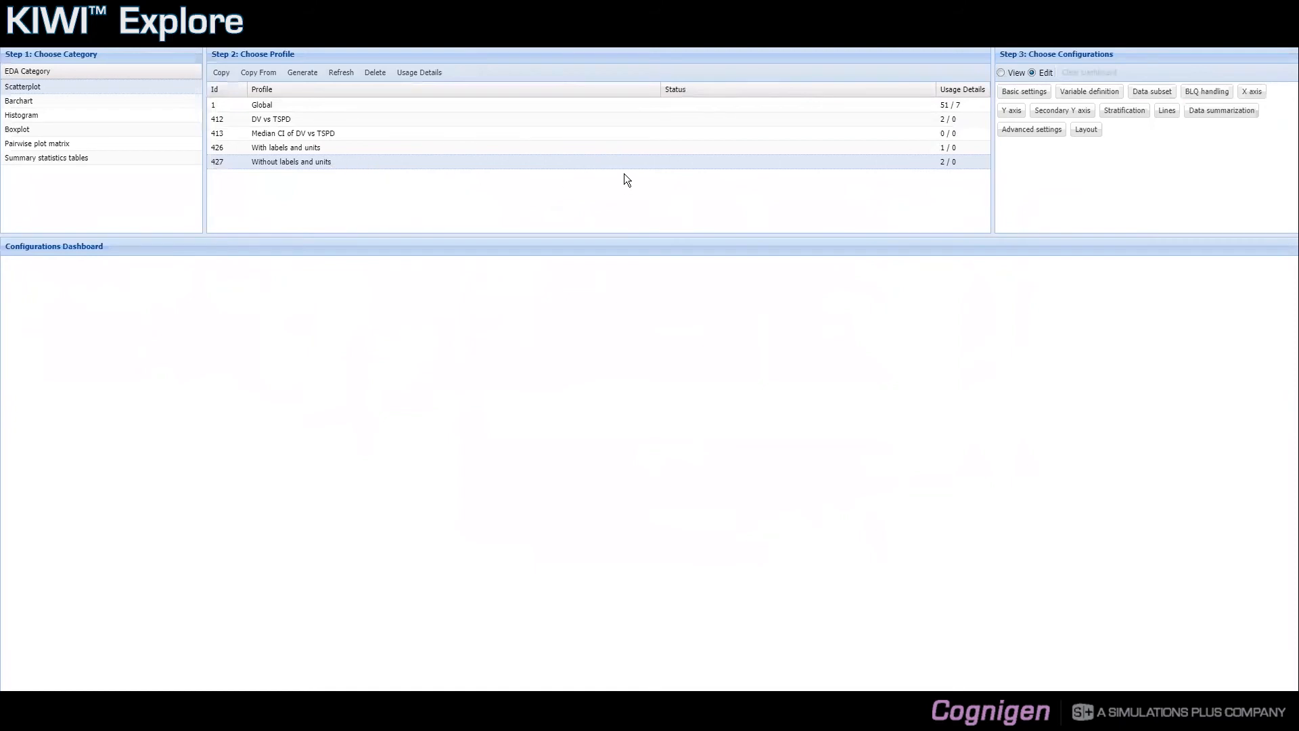
- Edit the stratification settings of the "Without labels and units" profile with all plots rerun, and clear the grouping variable
{"action": "left_click", "coordinate": [1113, 118]}
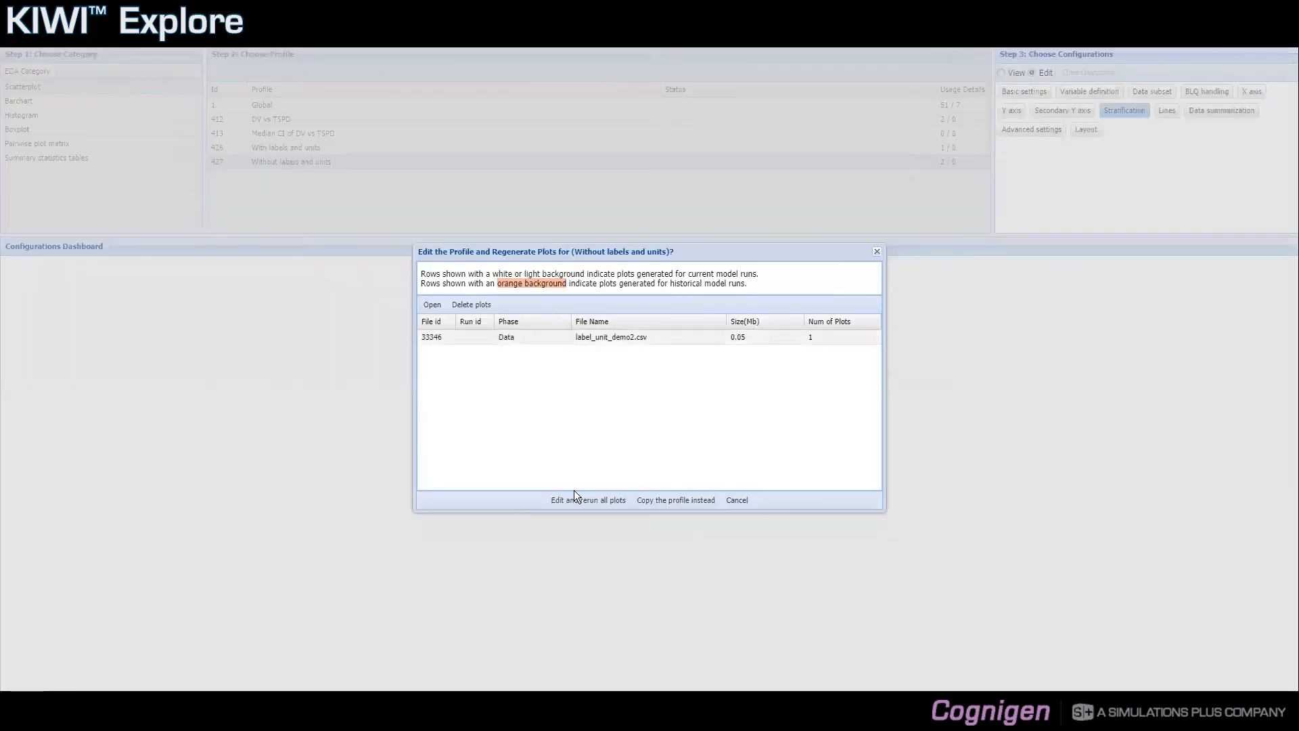
{"action": "left_click", "coordinate": [574, 495]}
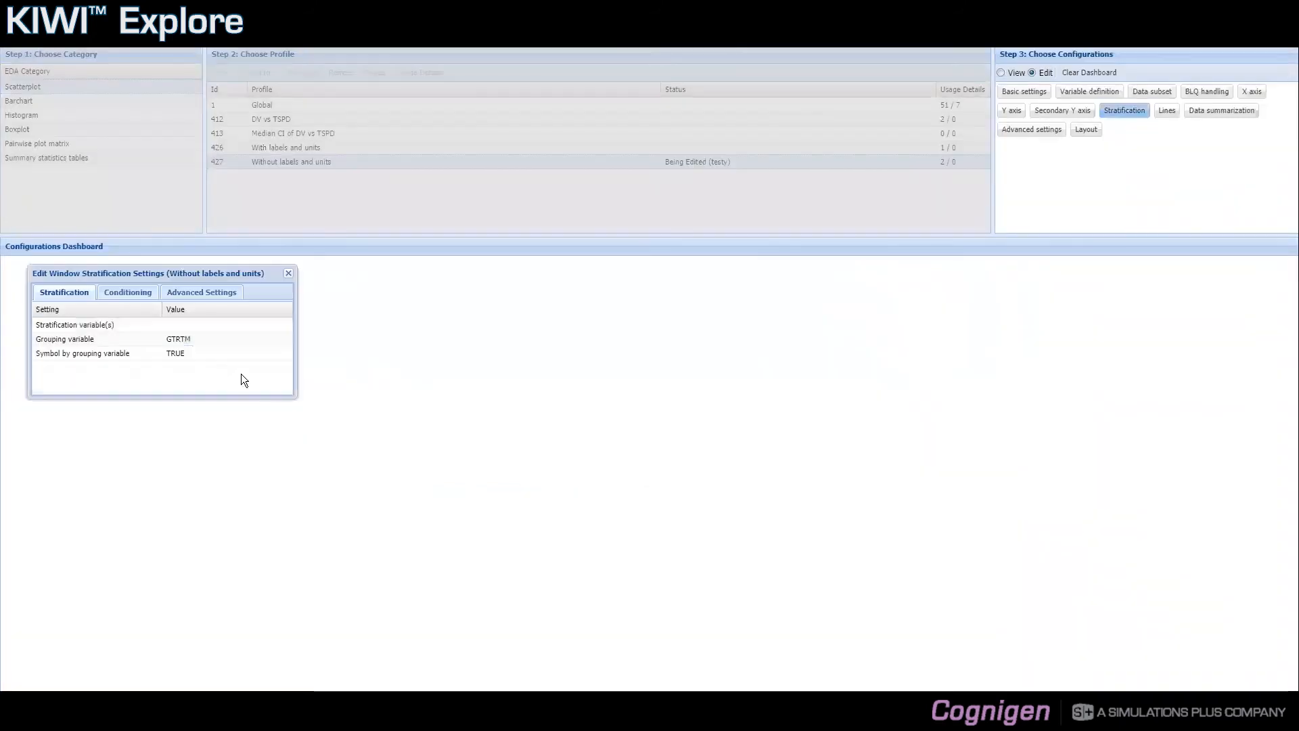
{"action": "left_click", "coordinate": [214, 342]}
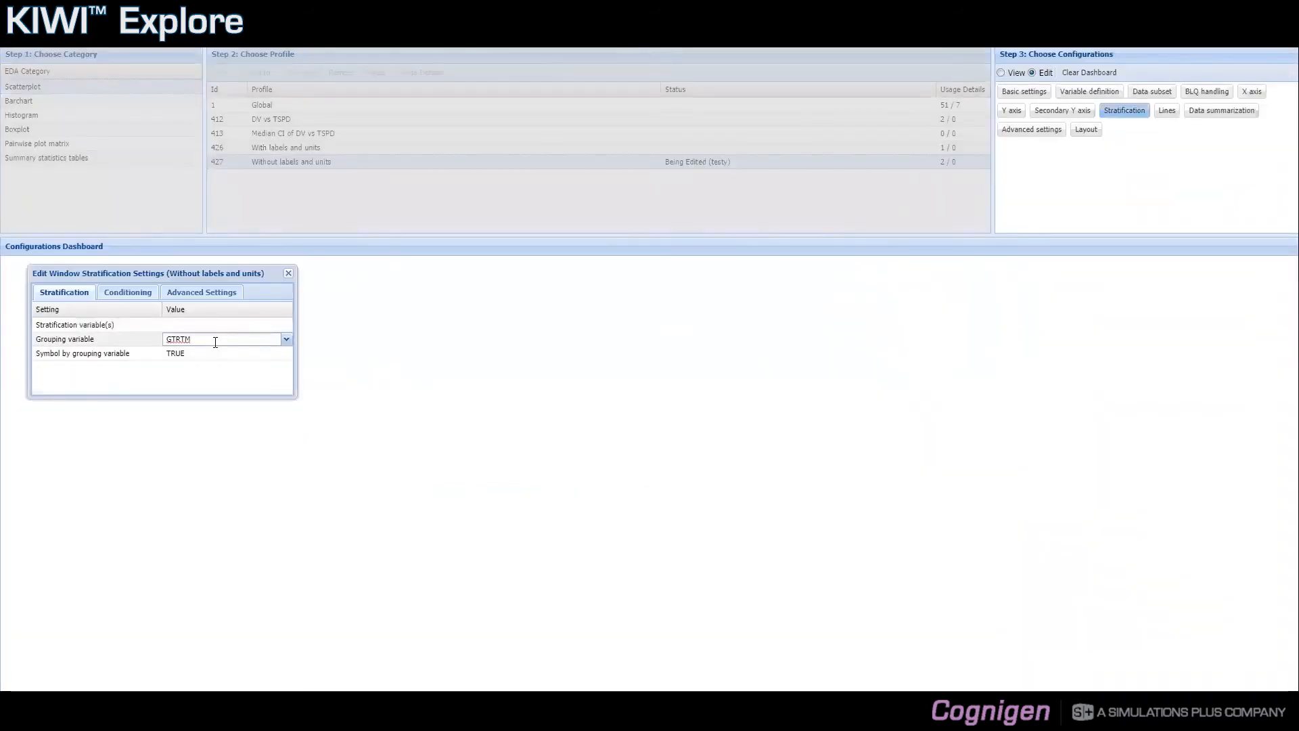
{"action": "key", "text": "BackSpace"}
{"action": "key", "text": "BackSpace"}
{"action": "key", "text": "BackSpace"}
{"action": "key", "text": "BackSpace"}
{"action": "key", "text": "BackSpace"}
{"action": "left_click", "coordinate": [210, 325]}
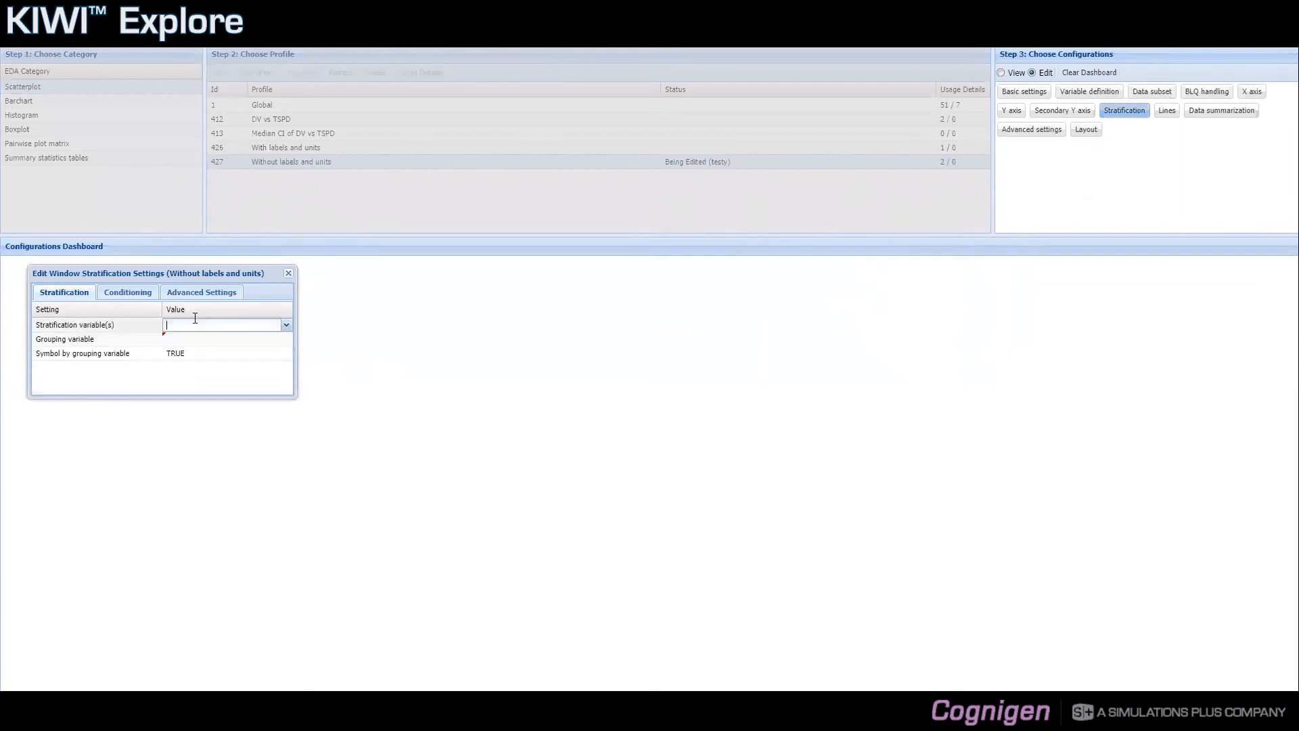
- Add GTRTM as the conditioning variable with the strip text "Custom treatment"
{"action": "left_click", "coordinate": [128, 298]}
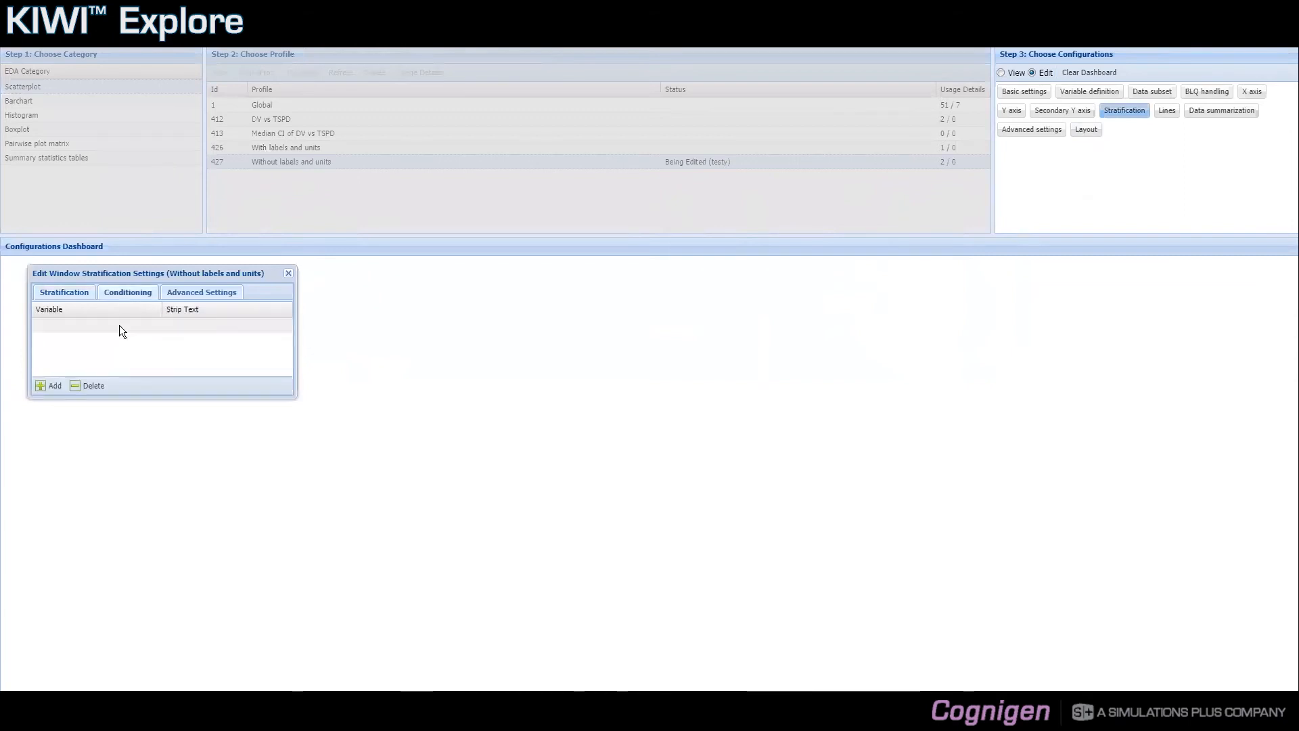
{"action": "left_click", "coordinate": [119, 325]}
{"action": "left_click", "coordinate": [155, 324]}
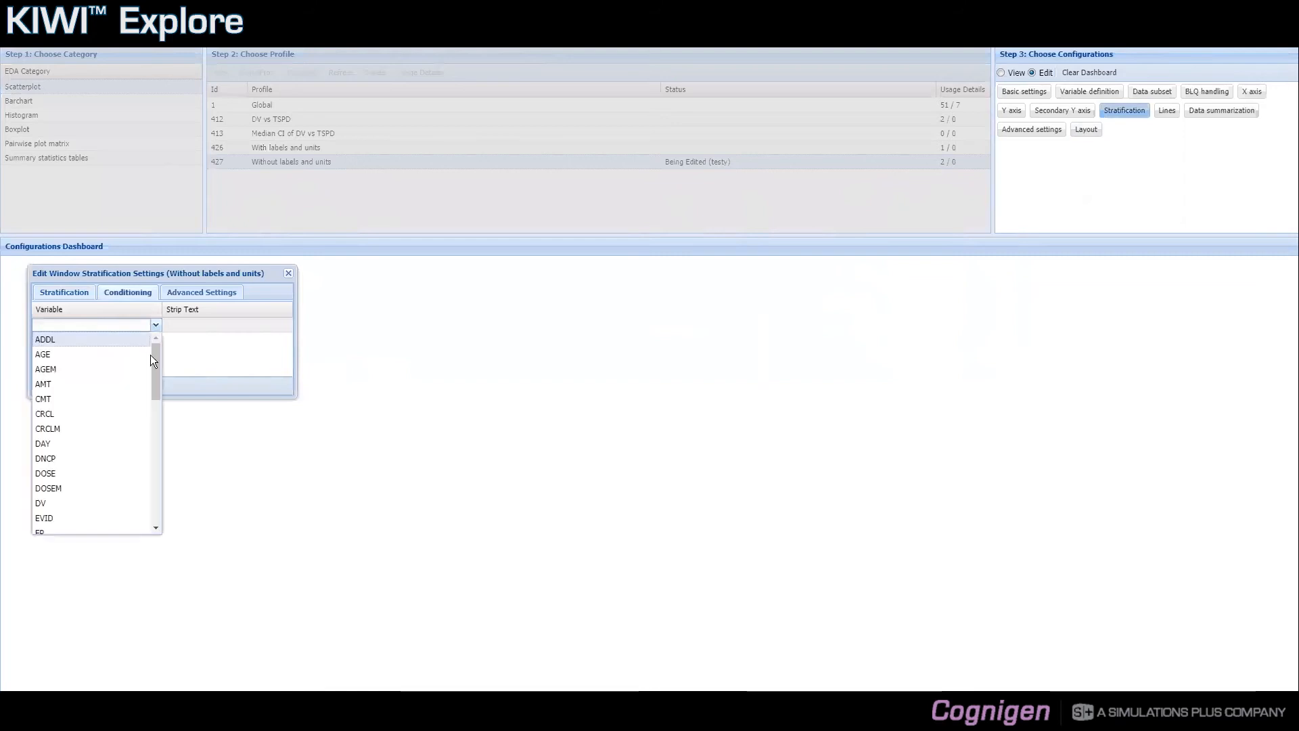
{"action": "left_click_drag", "start_coordinate": [157, 396], "coordinate": [155, 444]}
{"action": "left_click", "coordinate": [84, 443]}
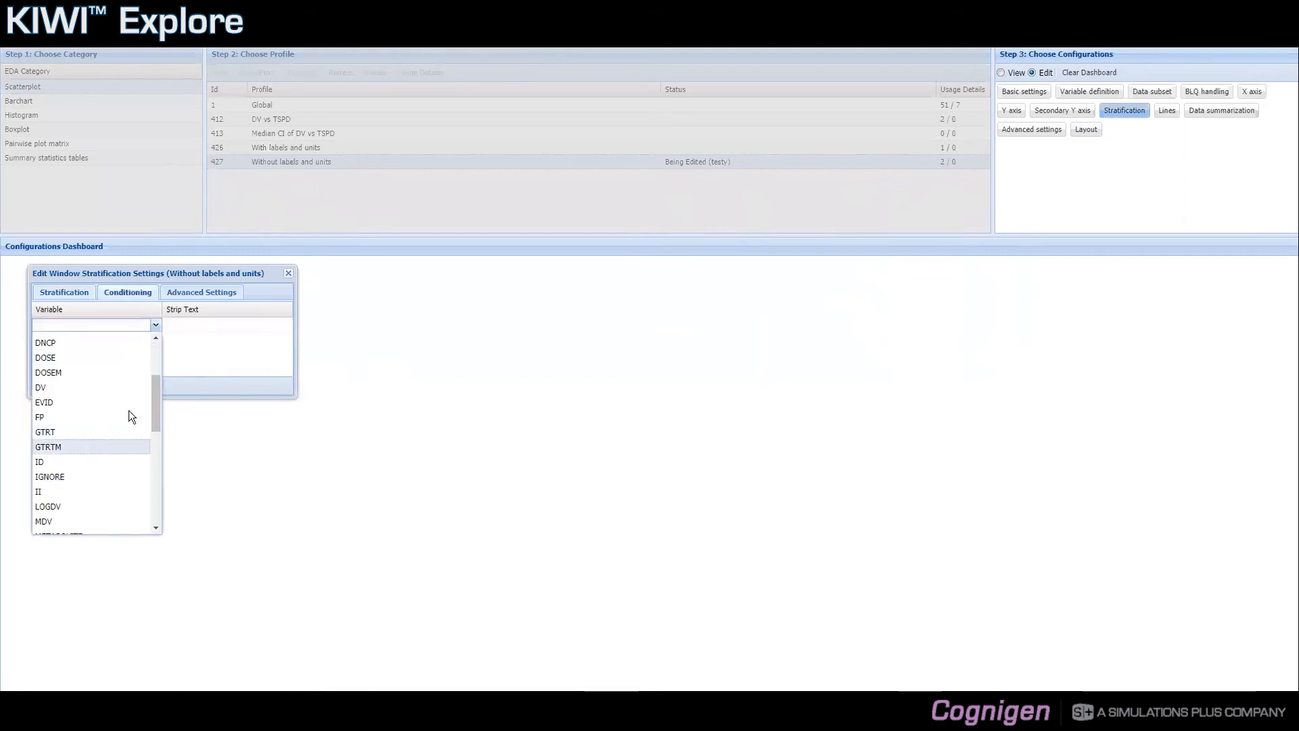
{"action": "left_click", "coordinate": [188, 321]}
{"action": "left_click", "coordinate": [188, 323]}
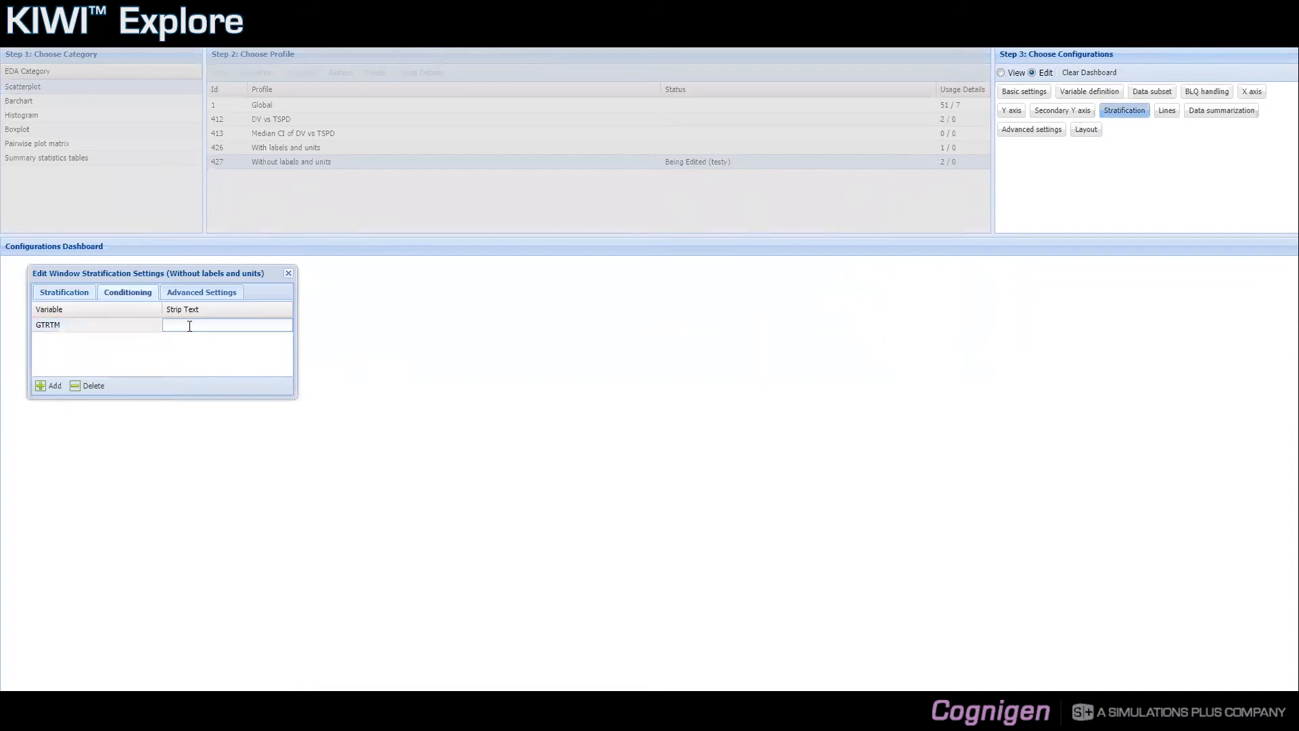
{"action": "type", "text": "Custom la"}
{"action": "type", "text": "trea"}
{"action": "type", "text": "tment"}
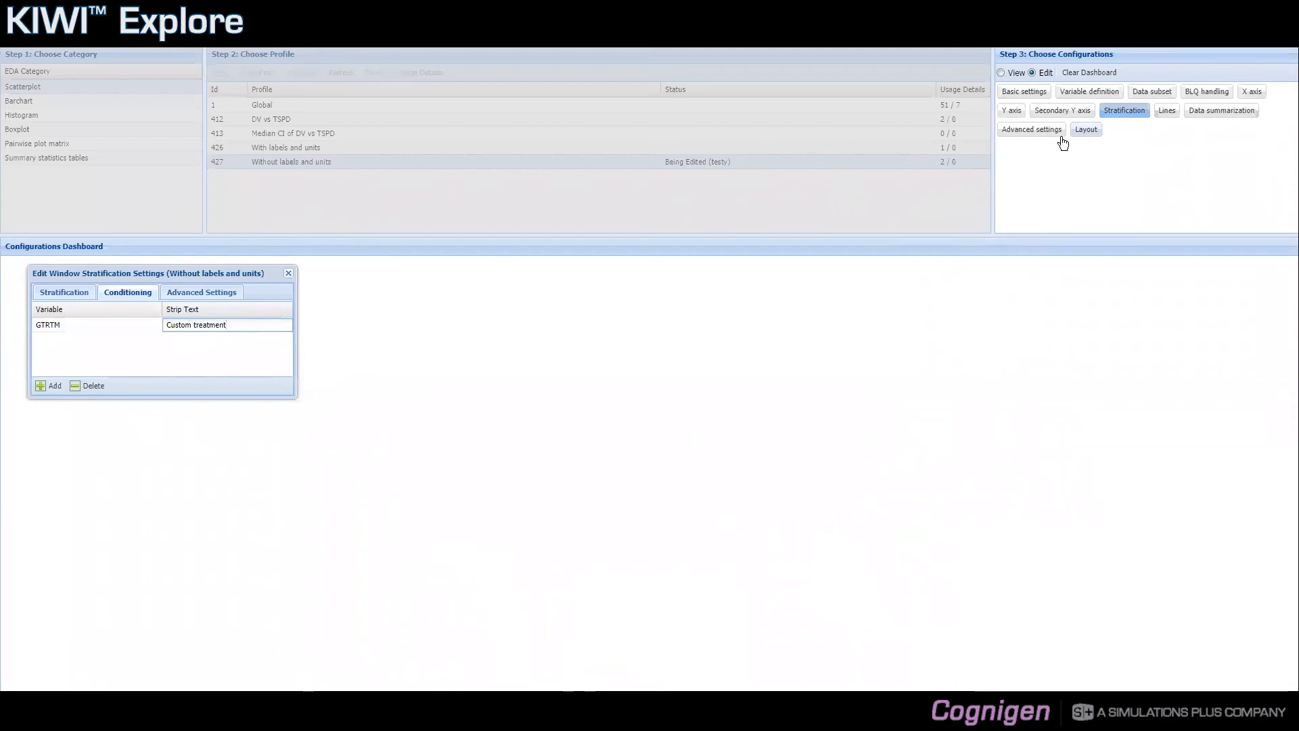
- Set the layout to 4 plots per page and close the layout and stratification settings
{"action": "left_click", "coordinate": [1084, 129]}
{"action": "left_click_drag", "start_coordinate": [228, 289], "coordinate": [490, 277]}
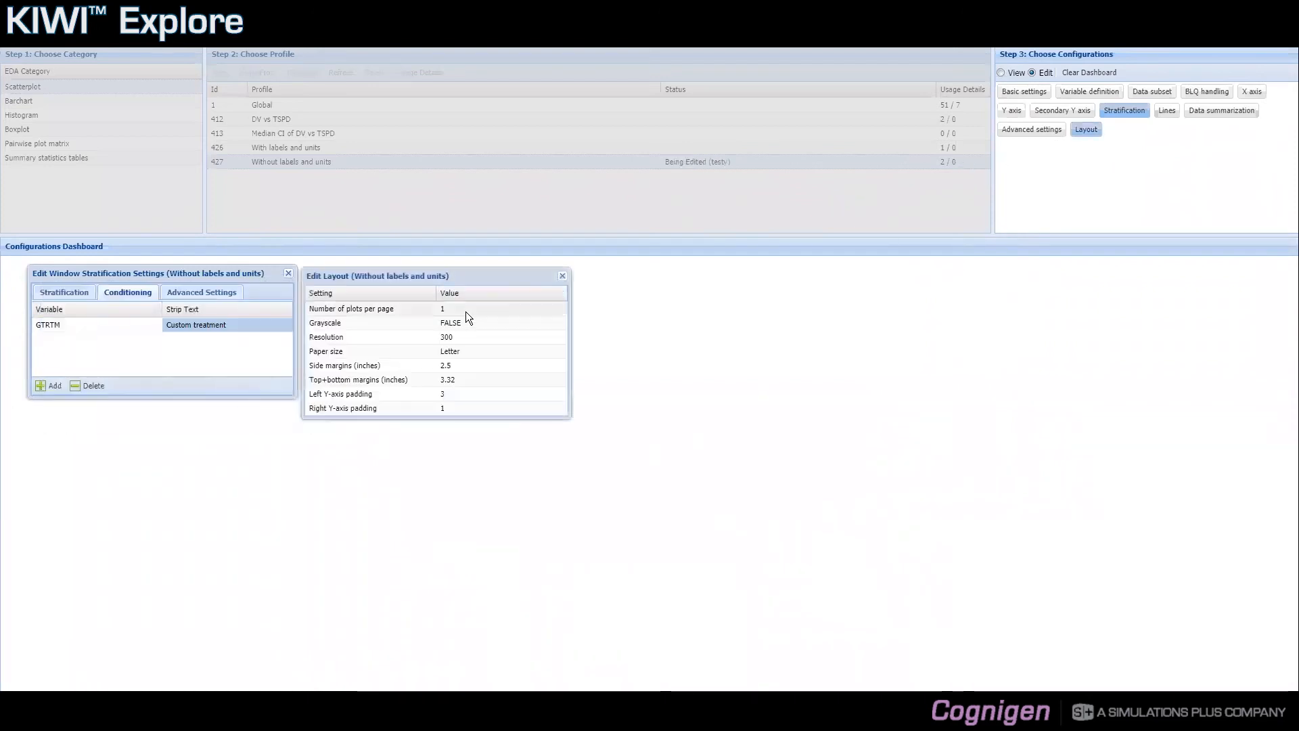
{"action": "left_click", "coordinate": [466, 311]}
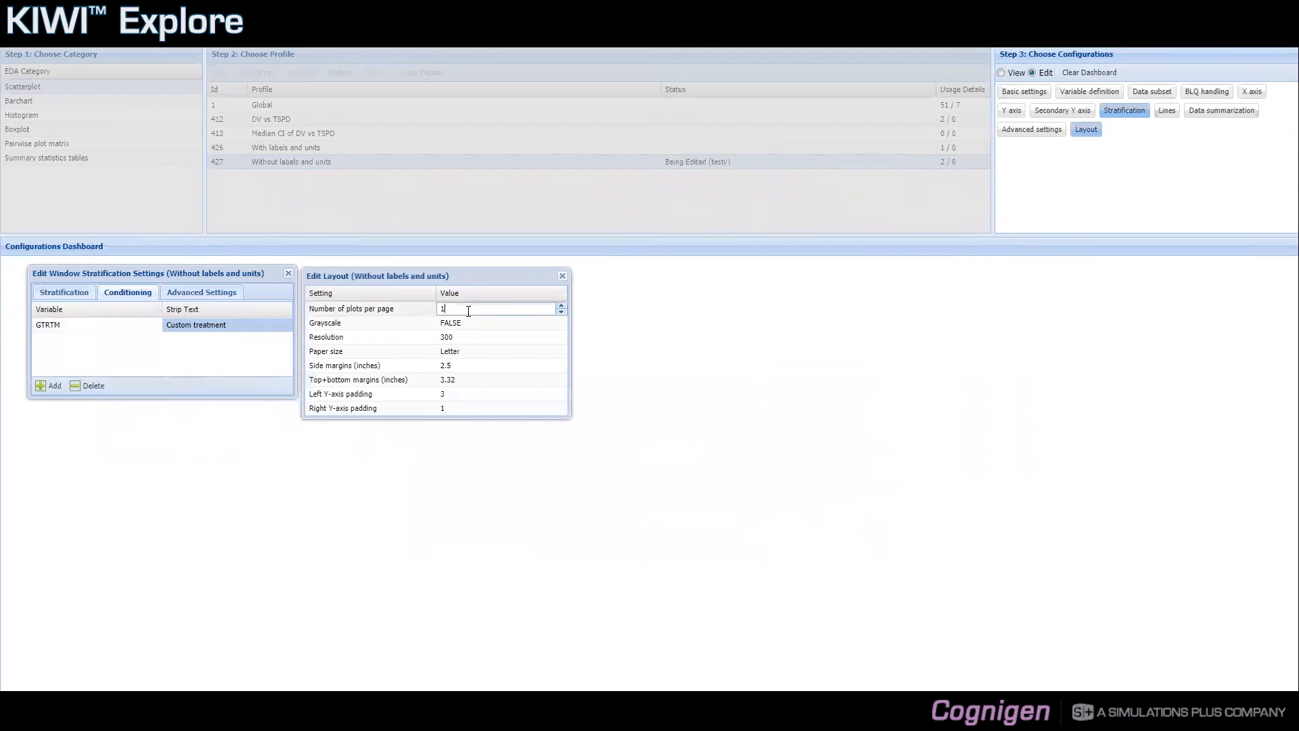
{"action": "type", "text": "4"}
{"action": "left_click", "coordinate": [492, 337]}
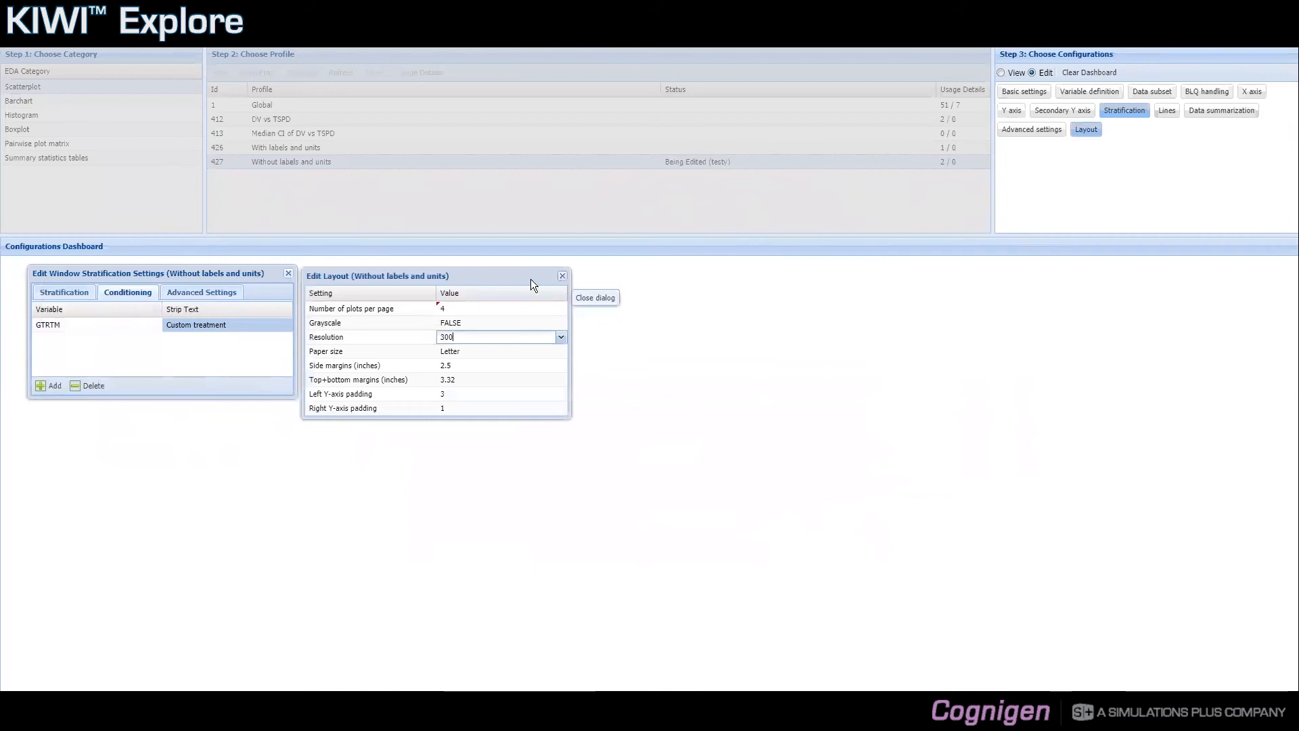
{"action": "left_click", "coordinate": [562, 275]}
{"action": "left_click", "coordinate": [287, 276]}
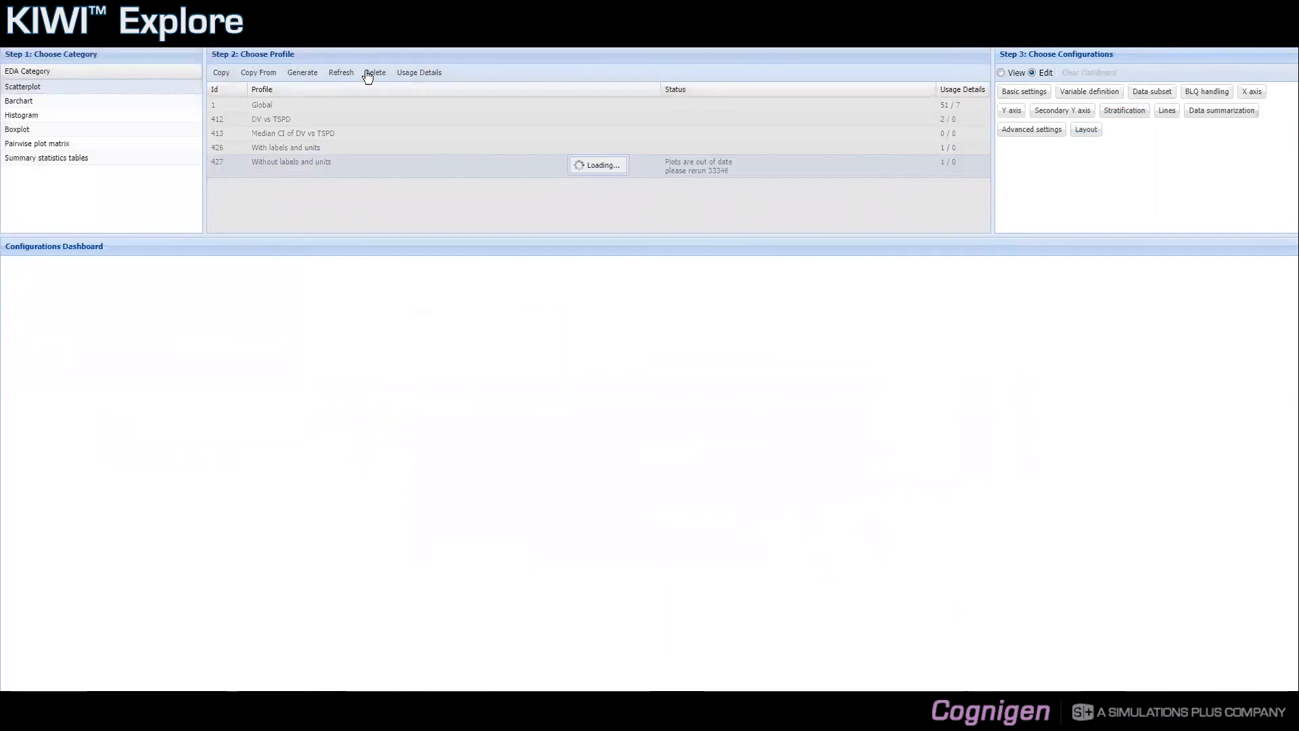
- Refresh the profile status while the plots rerun, and refresh the display for label_unit_demo2.csv
{"action": "left_click", "coordinate": [347, 74]}
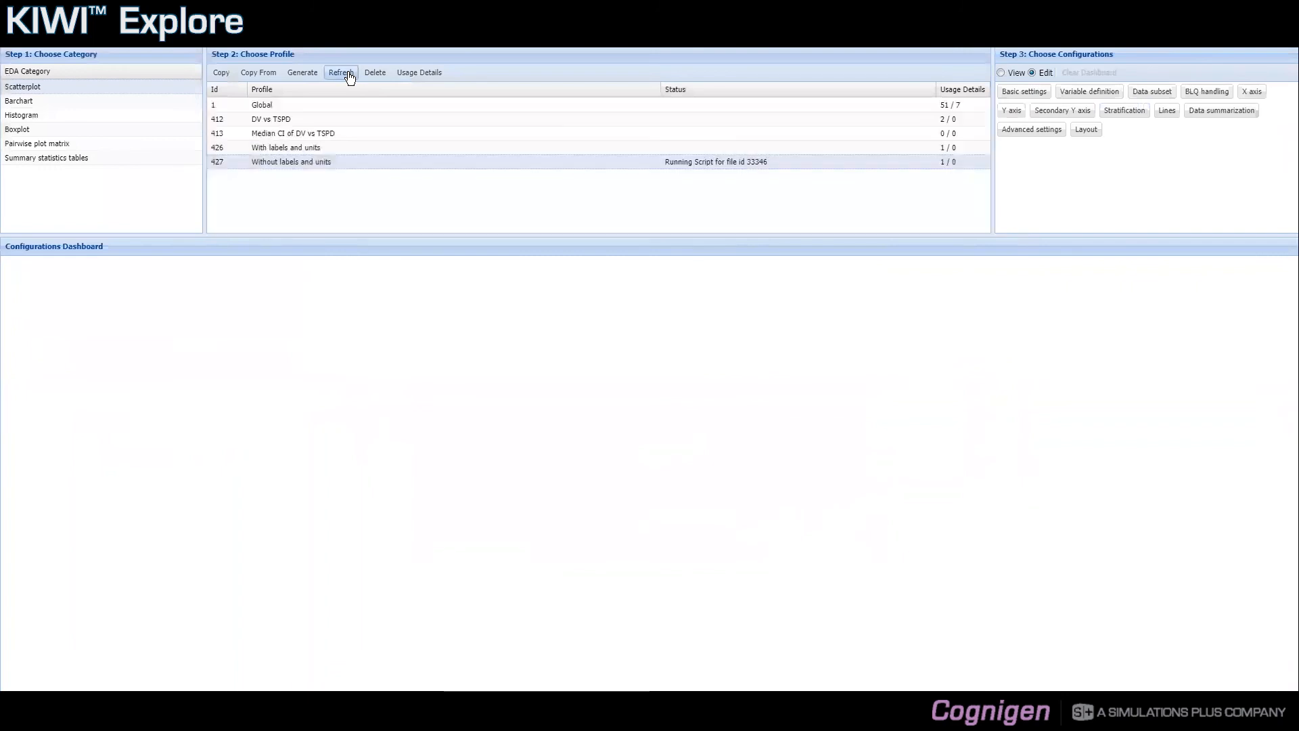
{"action": "left_click", "coordinate": [346, 73]}
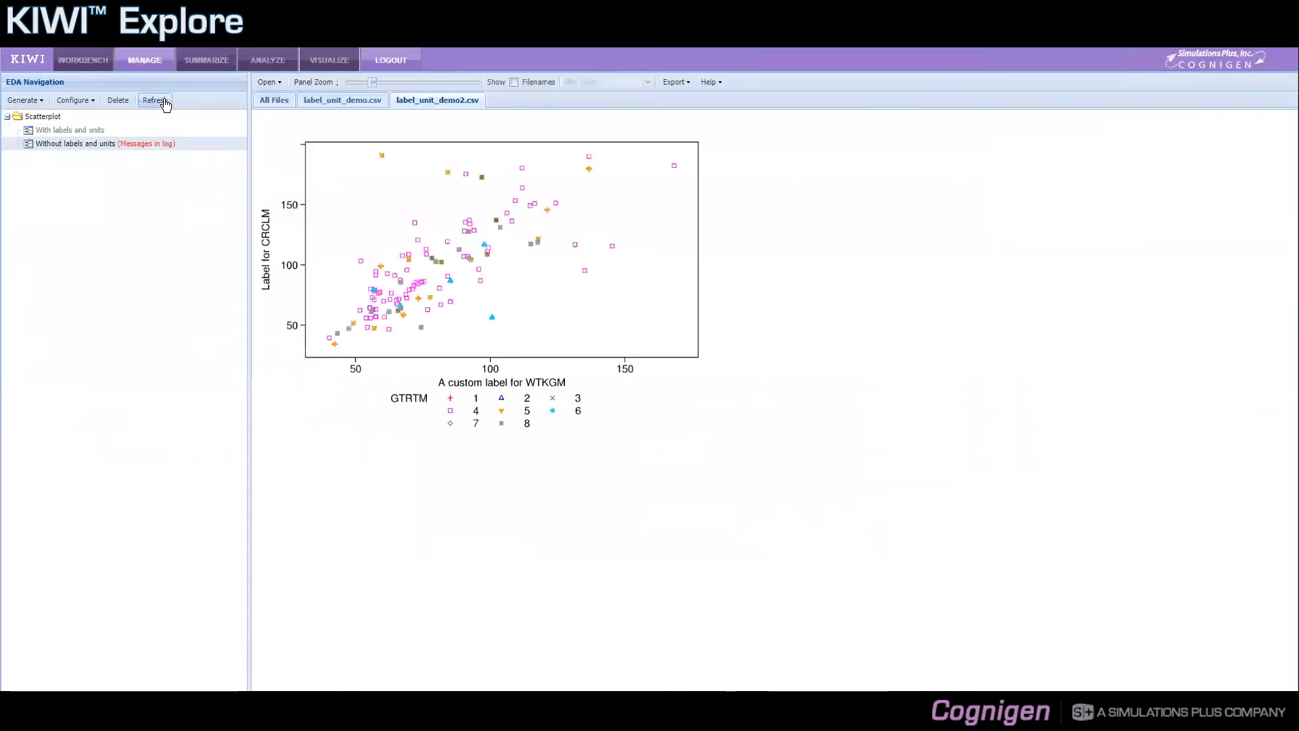
{"action": "left_click", "coordinate": [164, 102]}
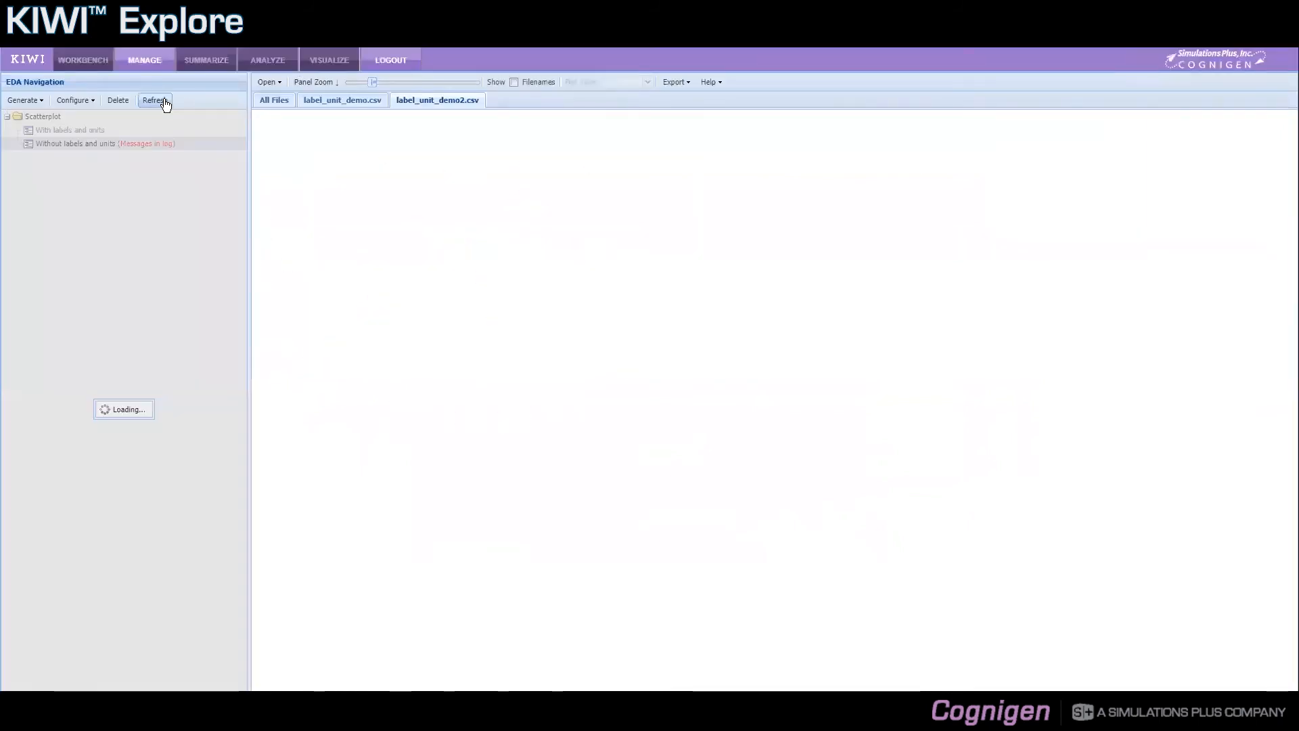